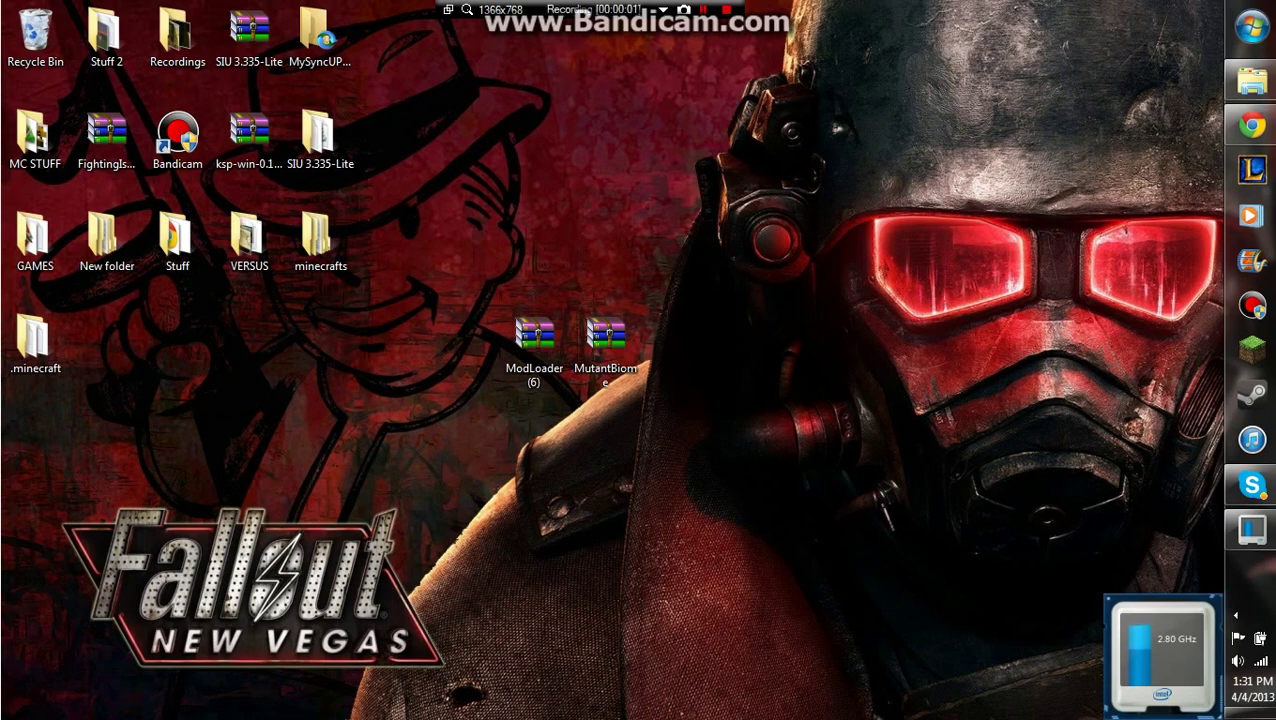
{"action": "left_click", "coordinate": [534, 350]}
{"action": "left_click_drag", "start_coordinate": [605, 345], "coordinate": [672, 347]}
{"action": "left_click_drag", "start_coordinate": [534, 350], "coordinate": [605, 350]}
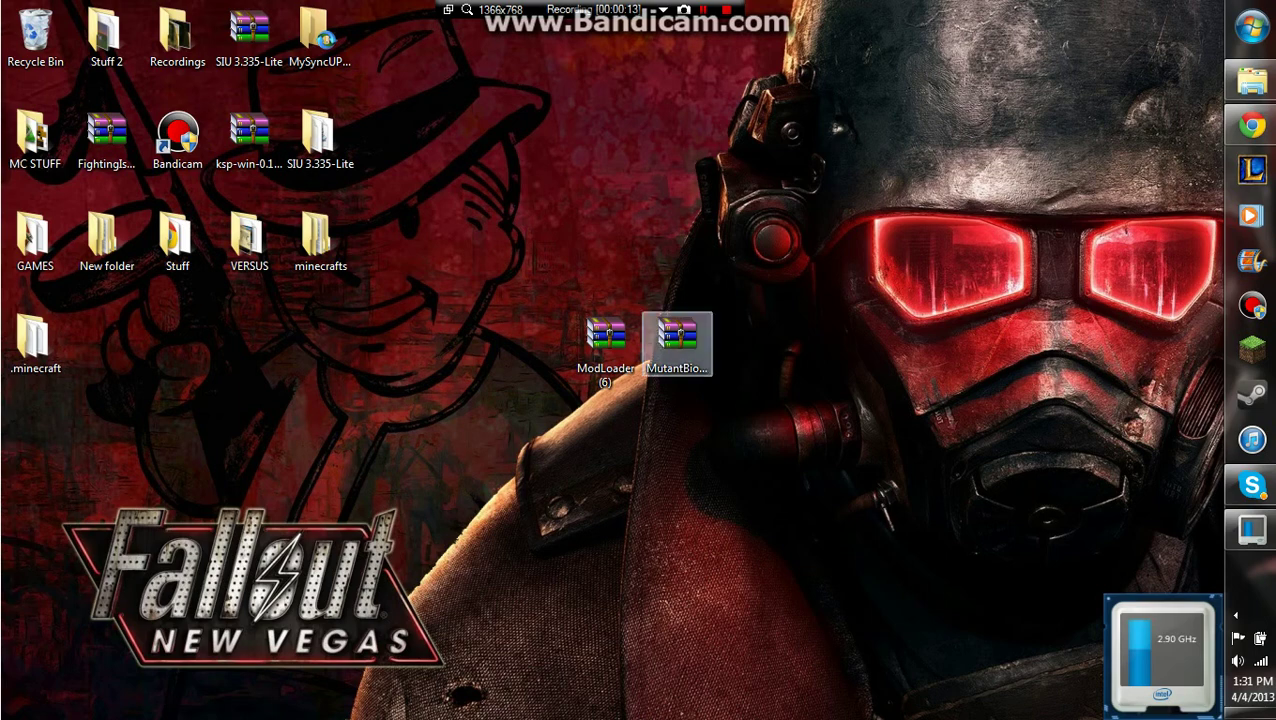
{"action": "left_click_drag", "start_coordinate": [605, 347], "coordinate": [536, 345]}
{"action": "left_click", "coordinate": [677, 348]}
{"action": "mouse_move", "coordinate": [677, 340]}
{"action": "left_mouse_down"}
{"action": "mouse_move", "coordinate": [605, 340]}
{"action": "mouse_move", "coordinate": [677, 340]}
{"action": "left_mouse_up"}
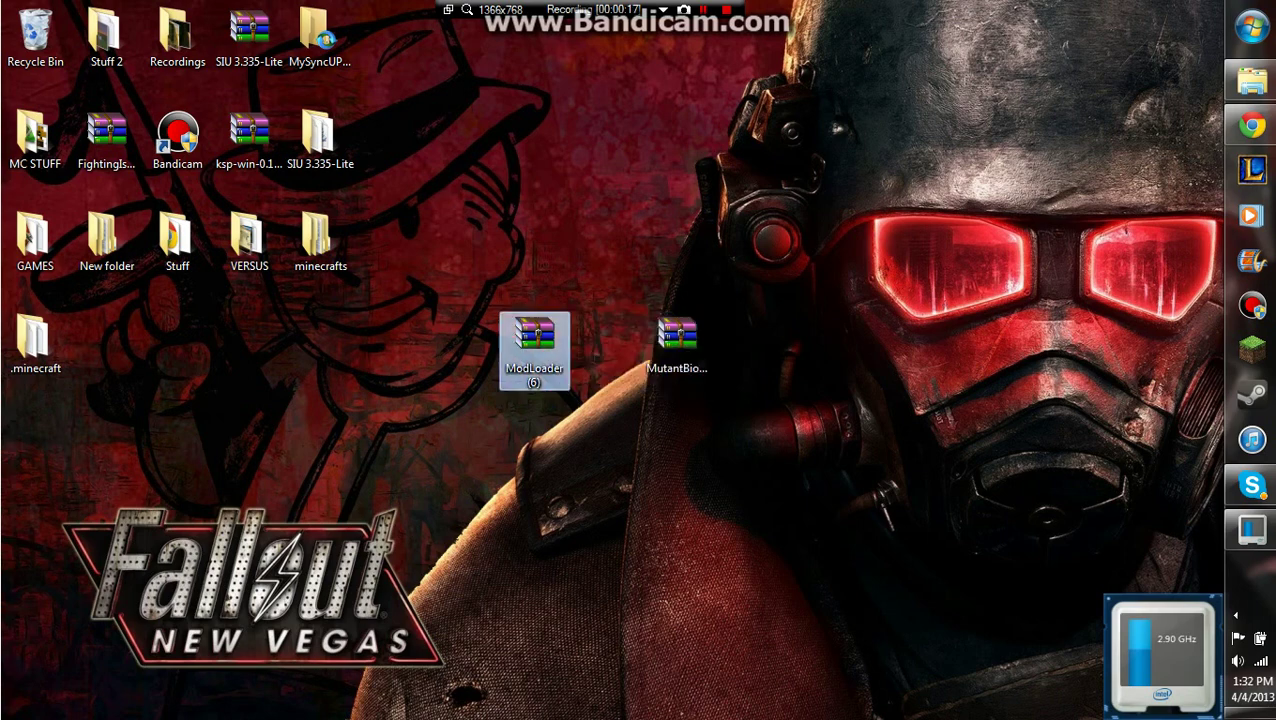
{"action": "left_click_drag", "start_coordinate": [534, 340], "coordinate": [605, 340]}
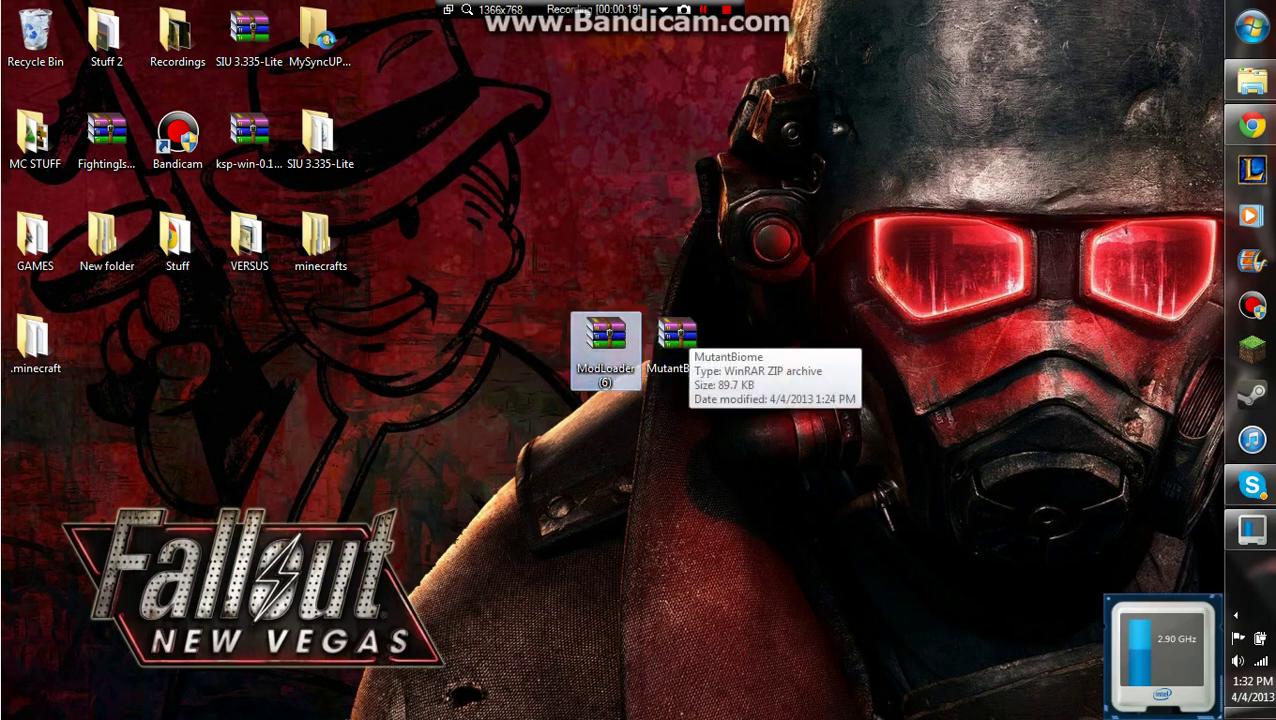
{"action": "left_click", "coordinate": [680, 430]}
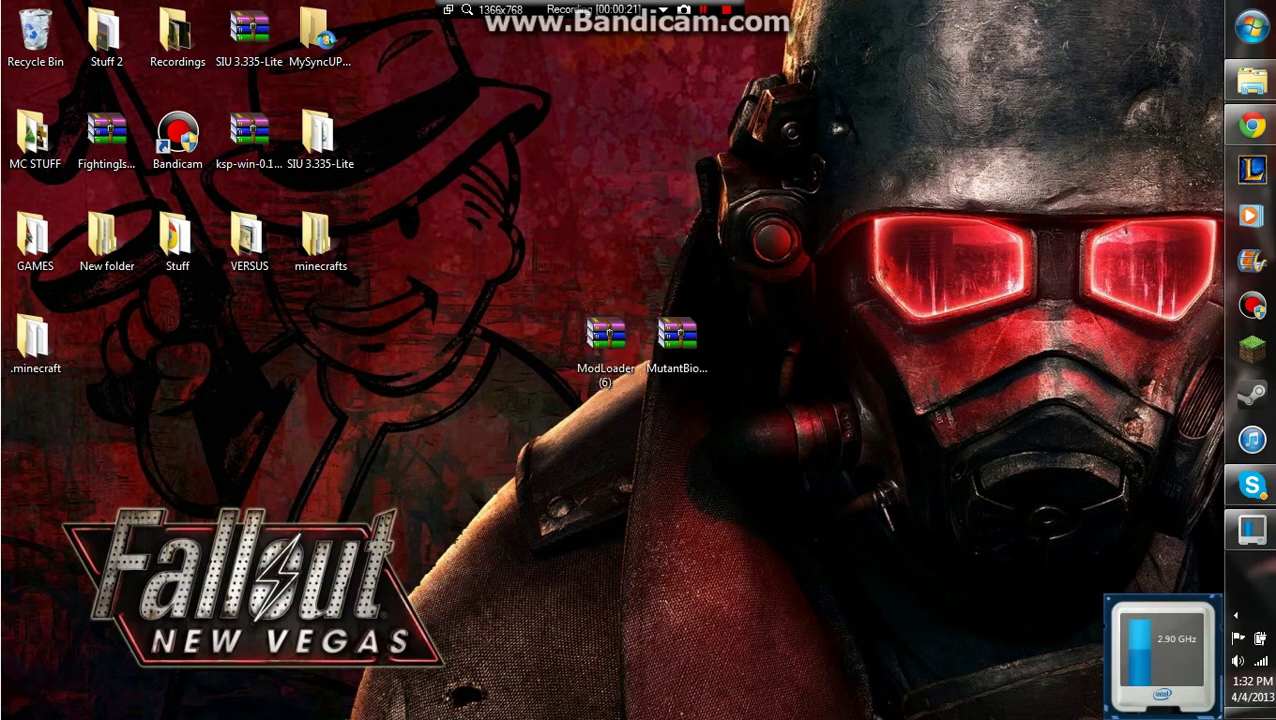
{"action": "left_click_drag", "start_coordinate": [526, 250], "coordinate": [714, 390]}
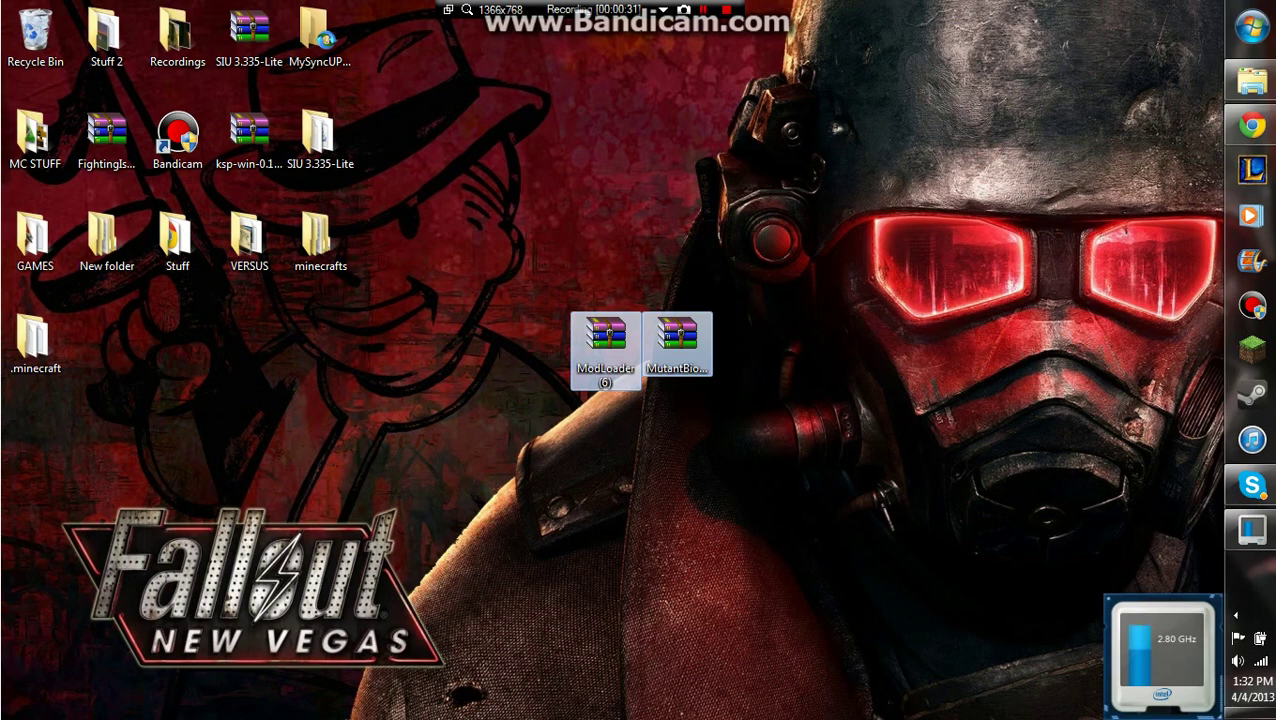
{"action": "left_click", "coordinate": [690, 440]}
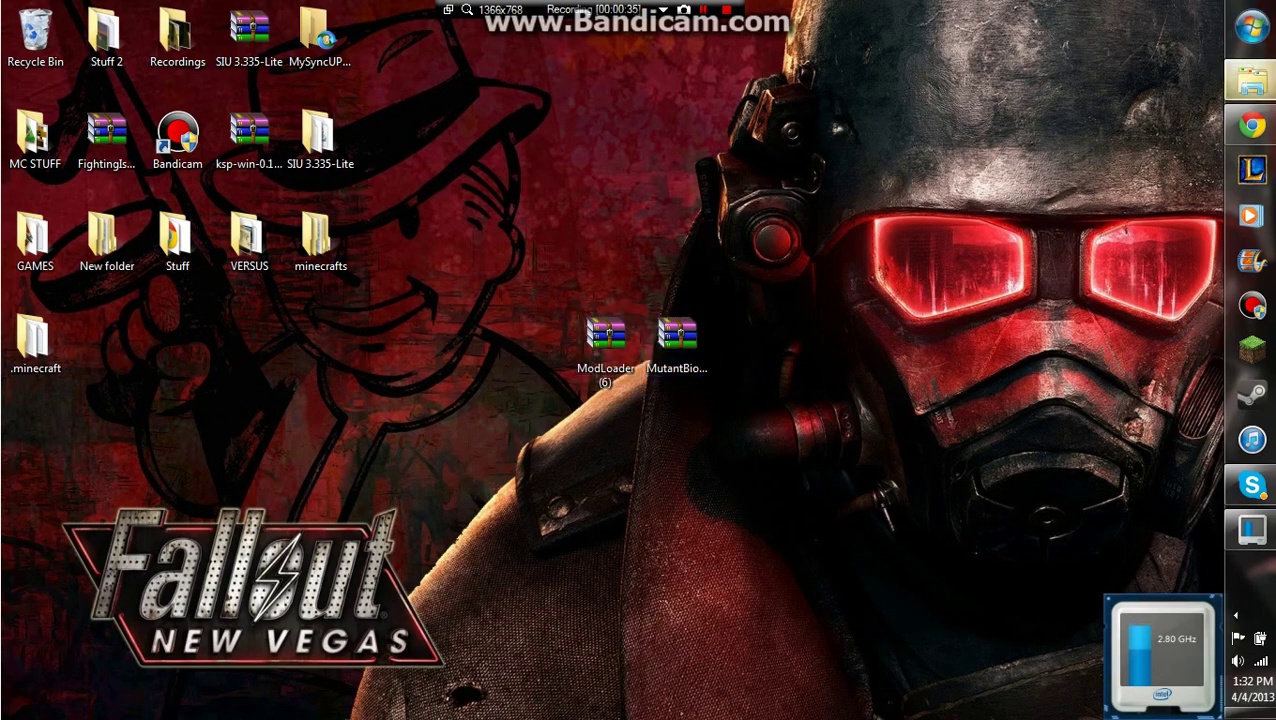
{"action": "mouse_move", "coordinate": [1251, 82]}
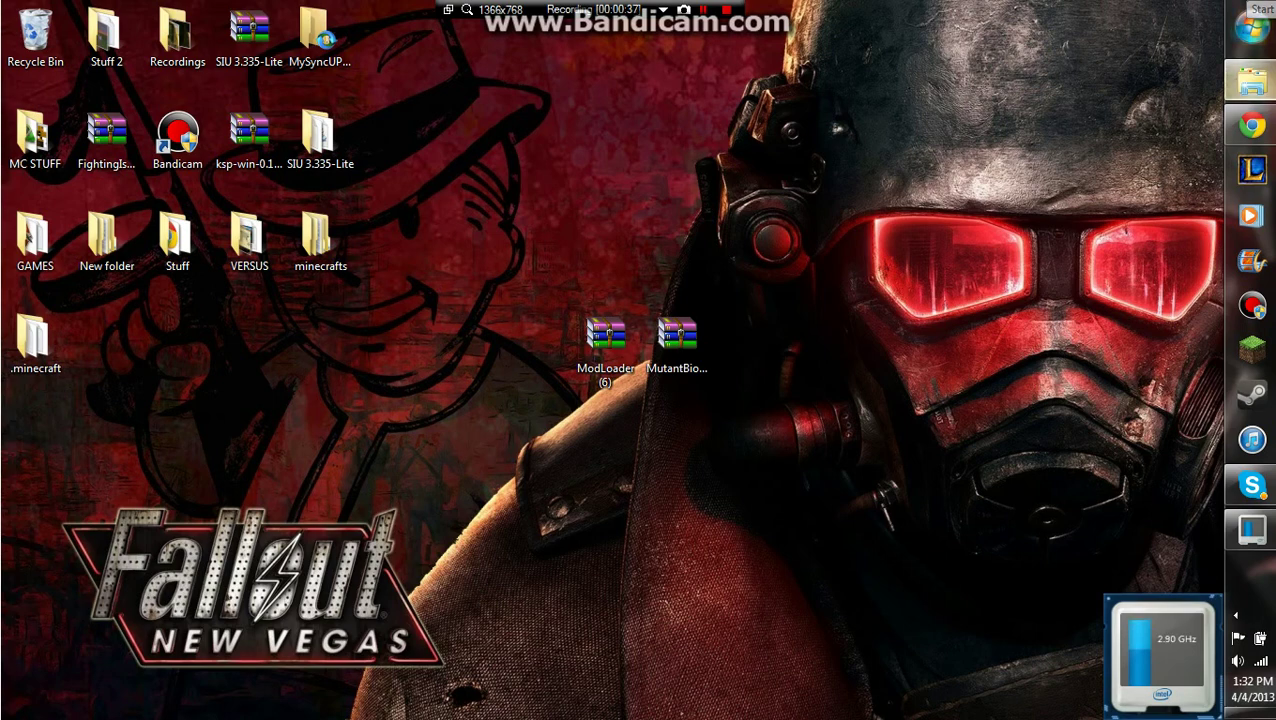
{"action": "left_click", "coordinate": [1251, 82]}
{"action": "left_click", "coordinate": [1156, 38]}
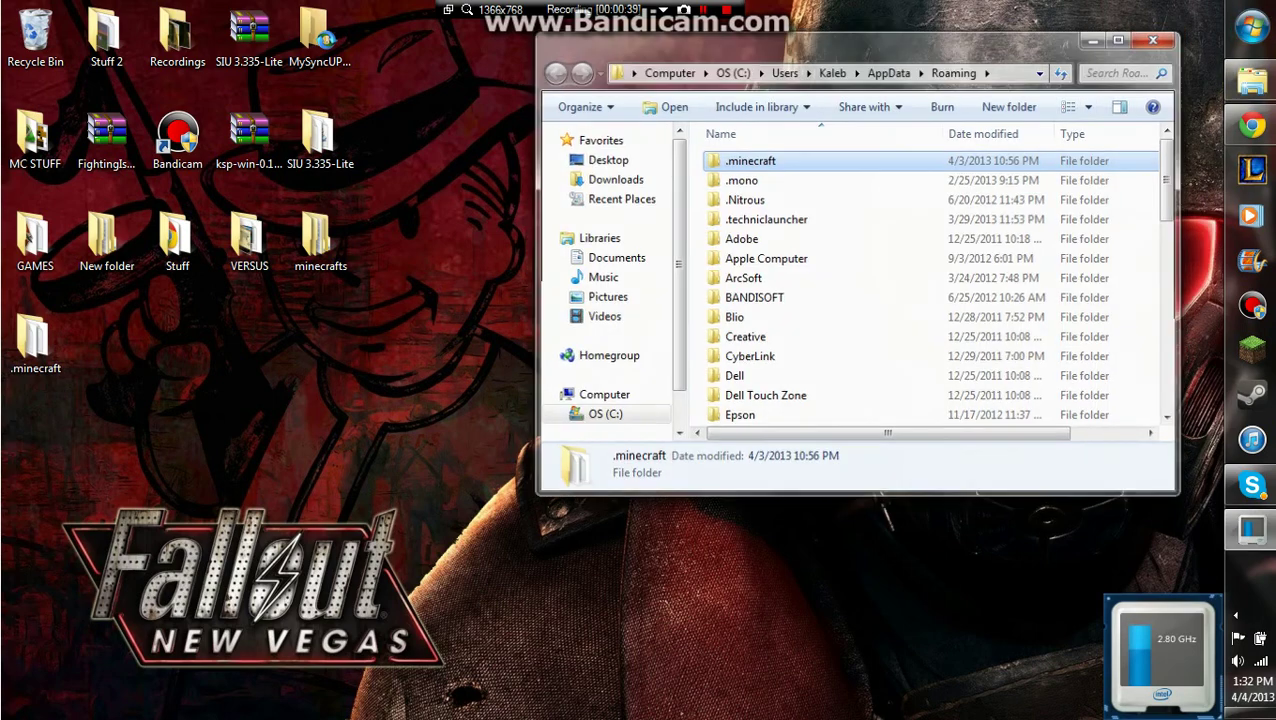
Search for %appdata% and open the Roaming folder
{"action": "left_click", "coordinate": [1251, 27]}
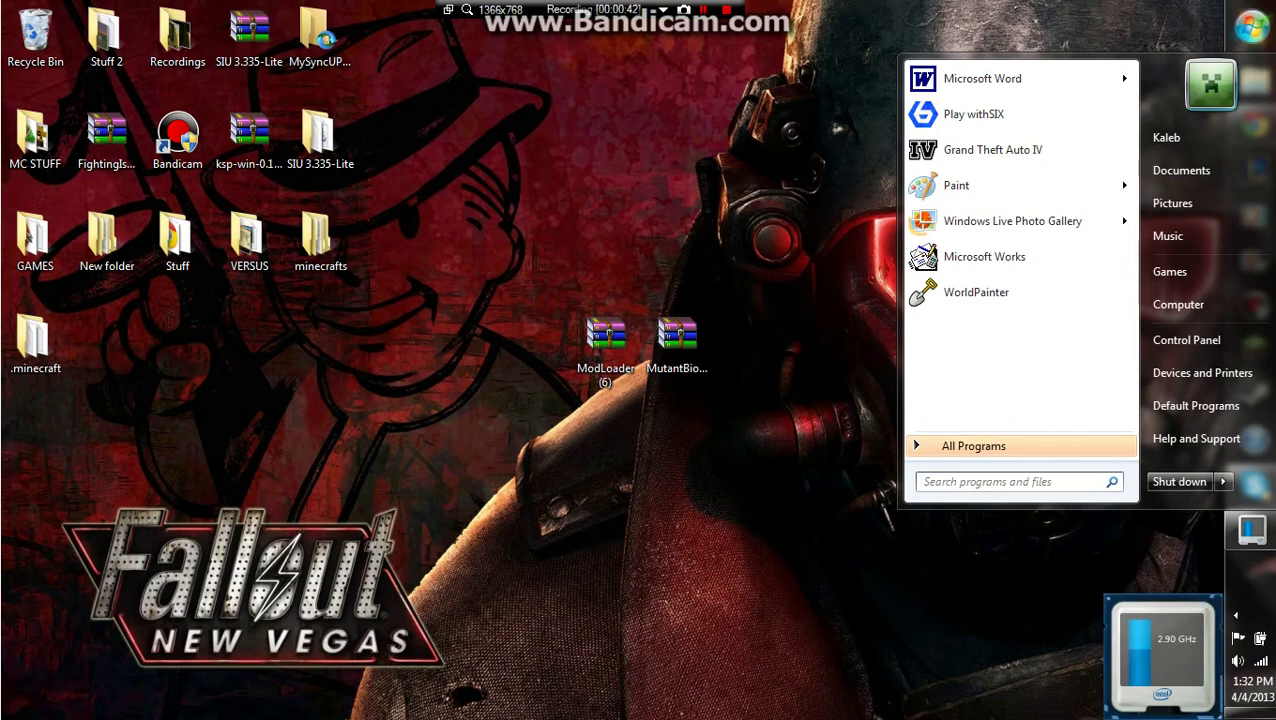
{"action": "type", "text": "%app"}
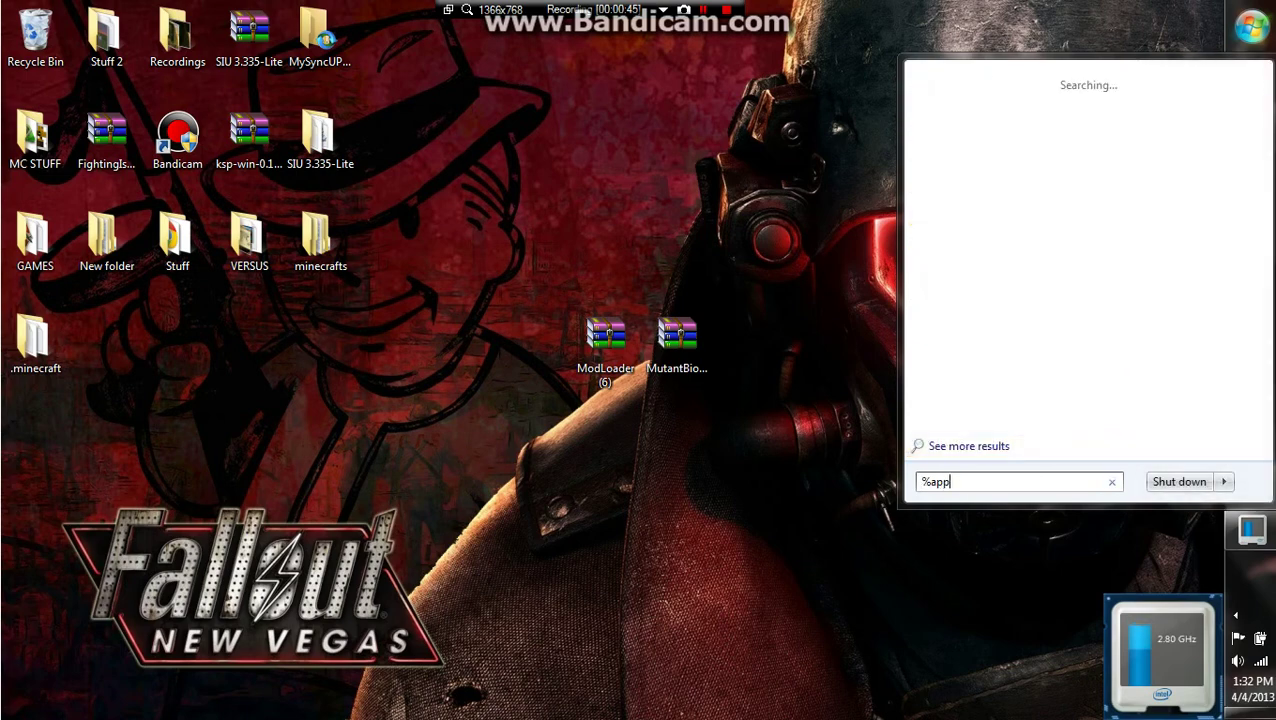
{"action": "type", "text": "data%"}
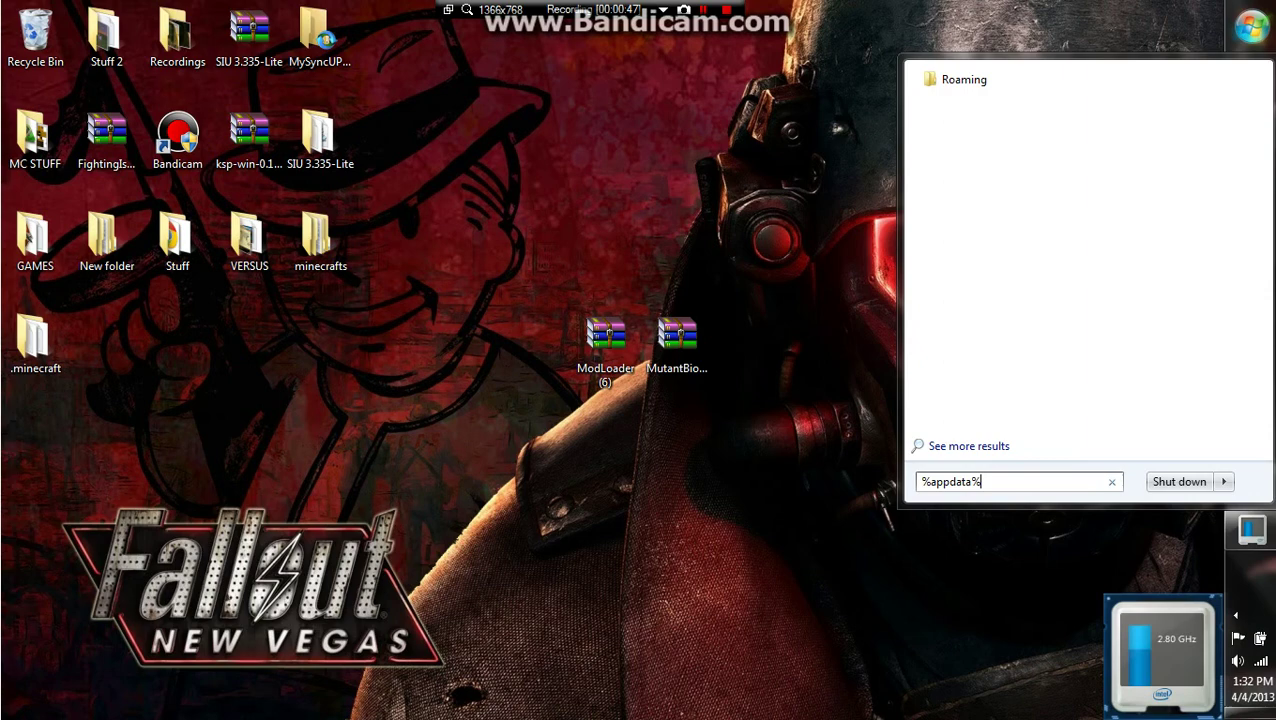
{"action": "key", "text": "Return"}
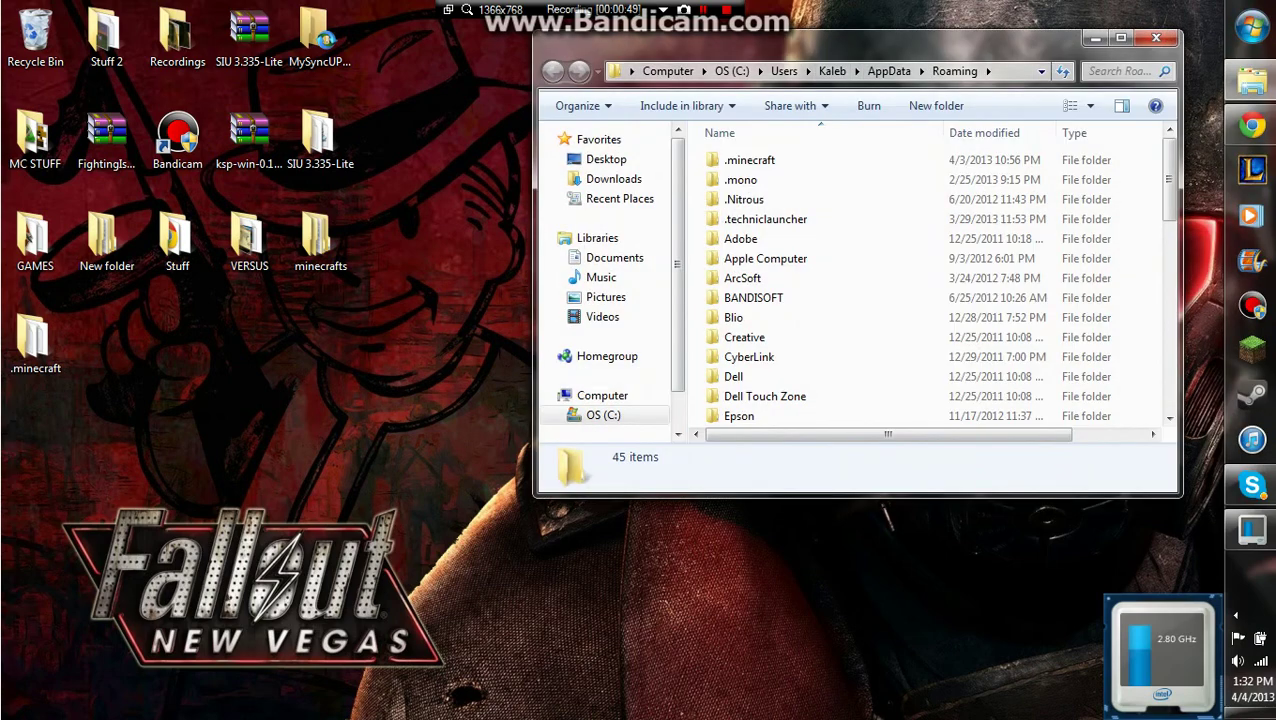
Arrange the Roaming folder window and the MutantBiome and ModLoader archives on the desktop so that none of them overlap
{"action": "left_click_drag", "start_coordinate": [820, 42], "coordinate": [178, 63]}
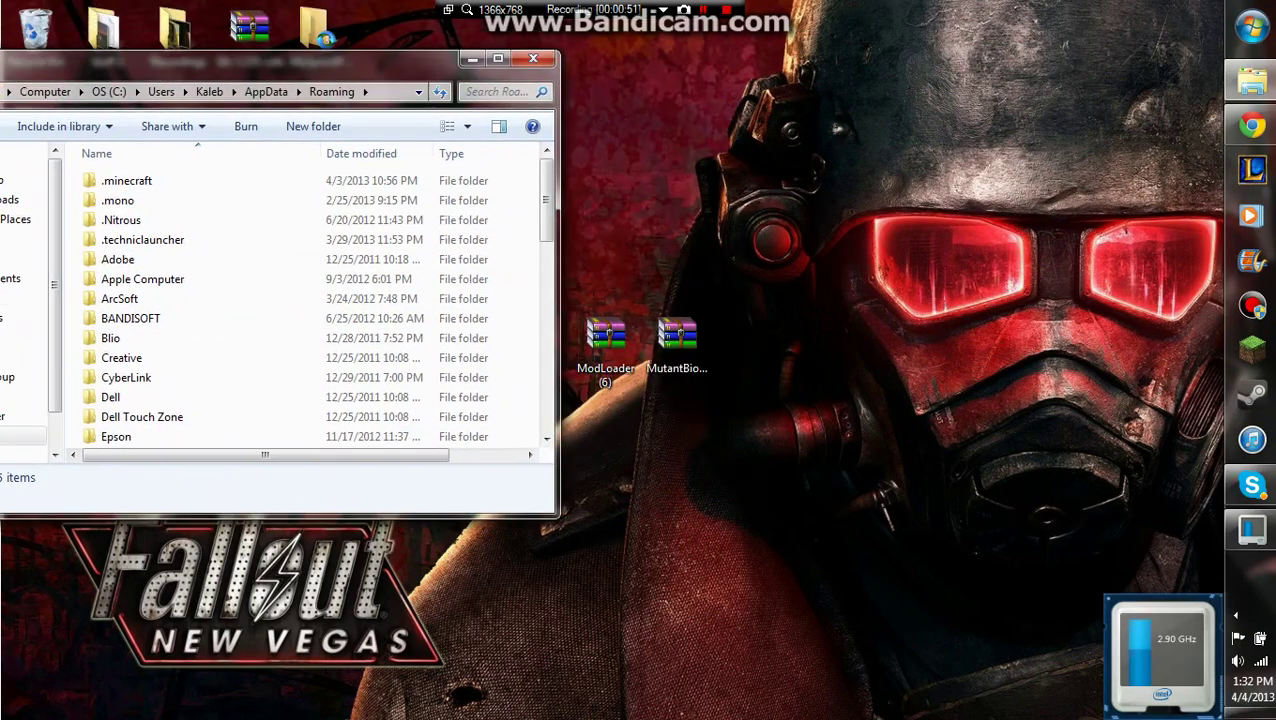
{"action": "left_click_drag", "start_coordinate": [678, 340], "coordinate": [960, 545]}
{"action": "left_click_drag", "start_coordinate": [605, 340], "coordinate": [1033, 540]}
{"action": "left_click_drag", "start_coordinate": [430, 70], "coordinate": [667, 90]}
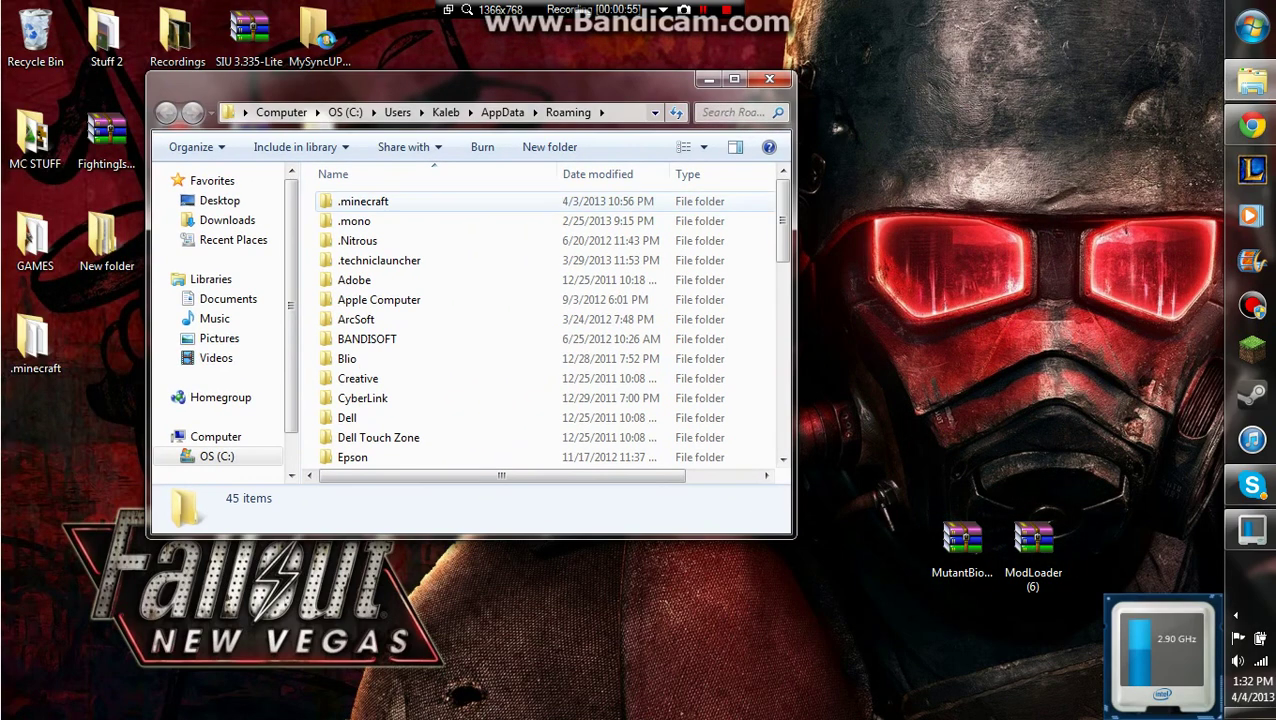
Open the minecraft jar from the .minecraft bin folder with WinRAR archiver and dismiss the licence reminder
{"action": "double_click", "coordinate": [375, 201]}
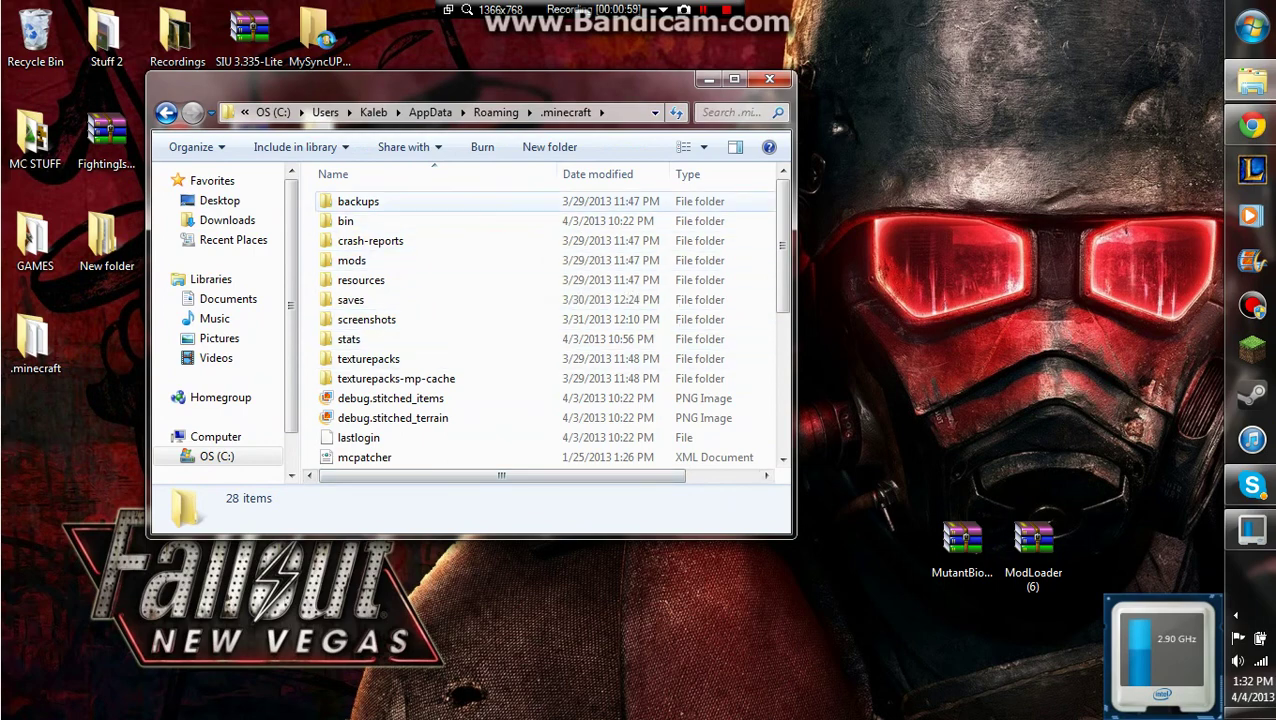
{"action": "double_click", "coordinate": [350, 221]}
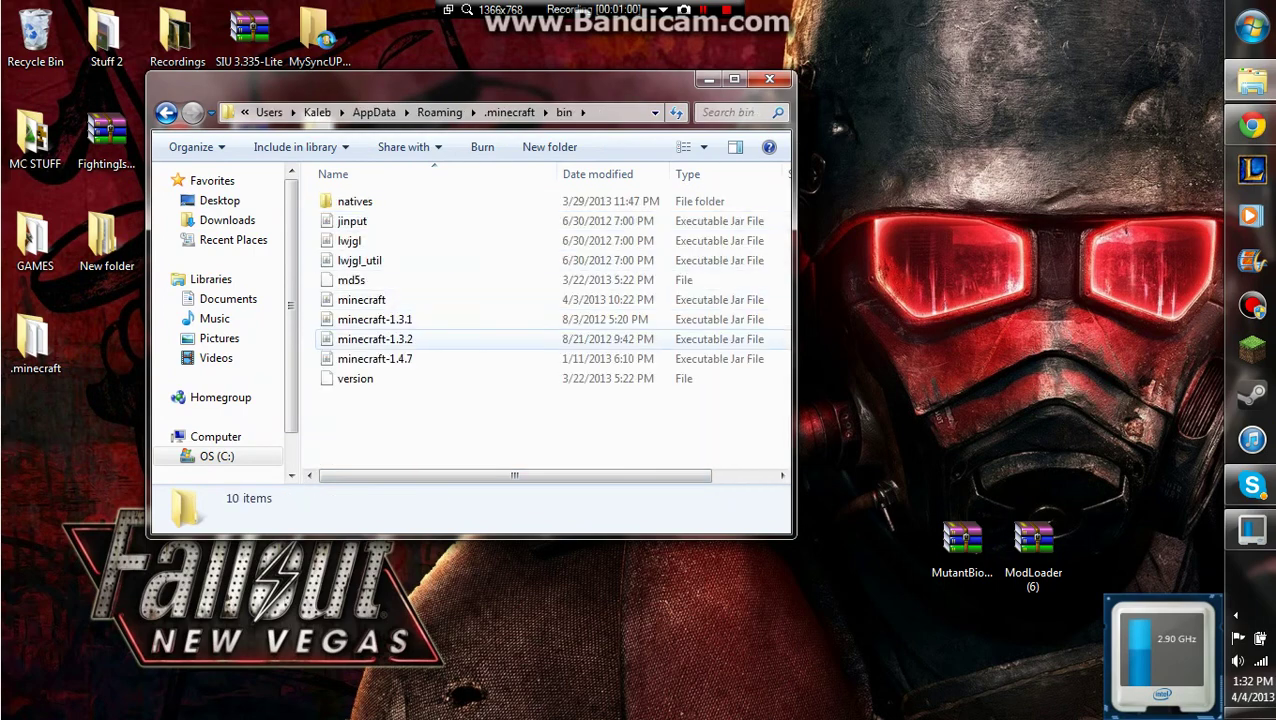
{"action": "left_click", "coordinate": [362, 300]}
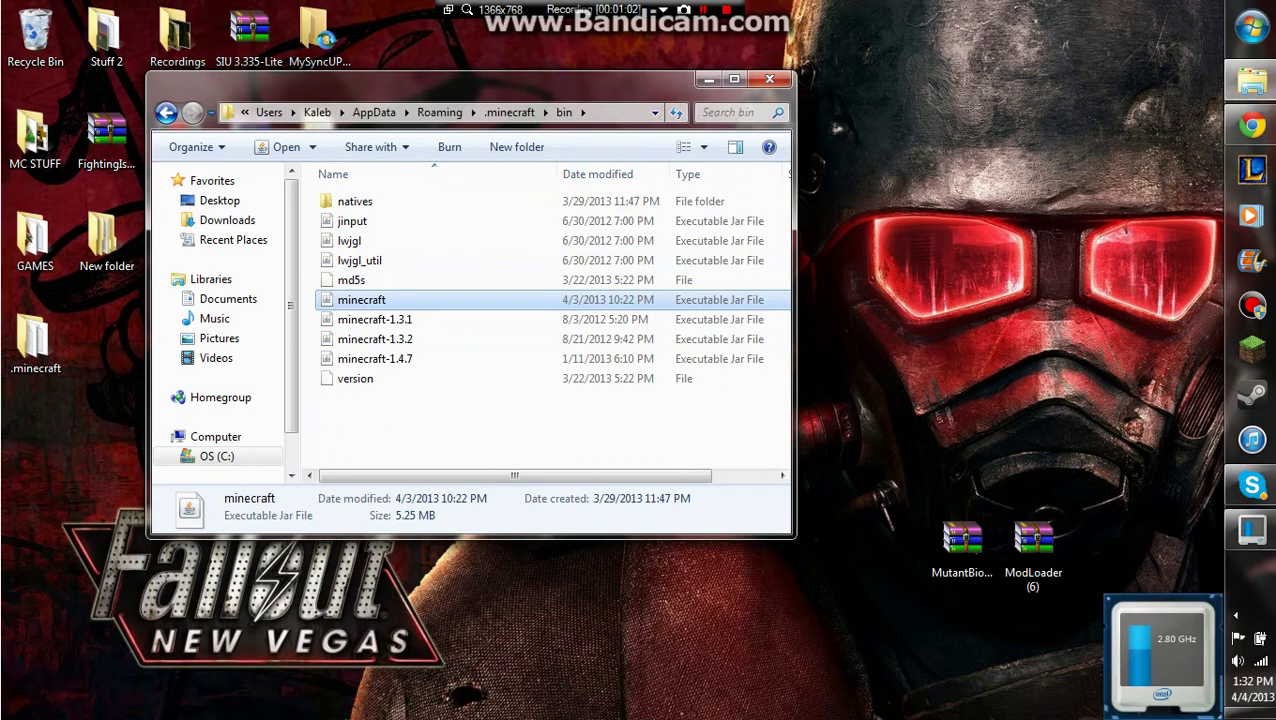
{"action": "right_click", "coordinate": [369, 299]}
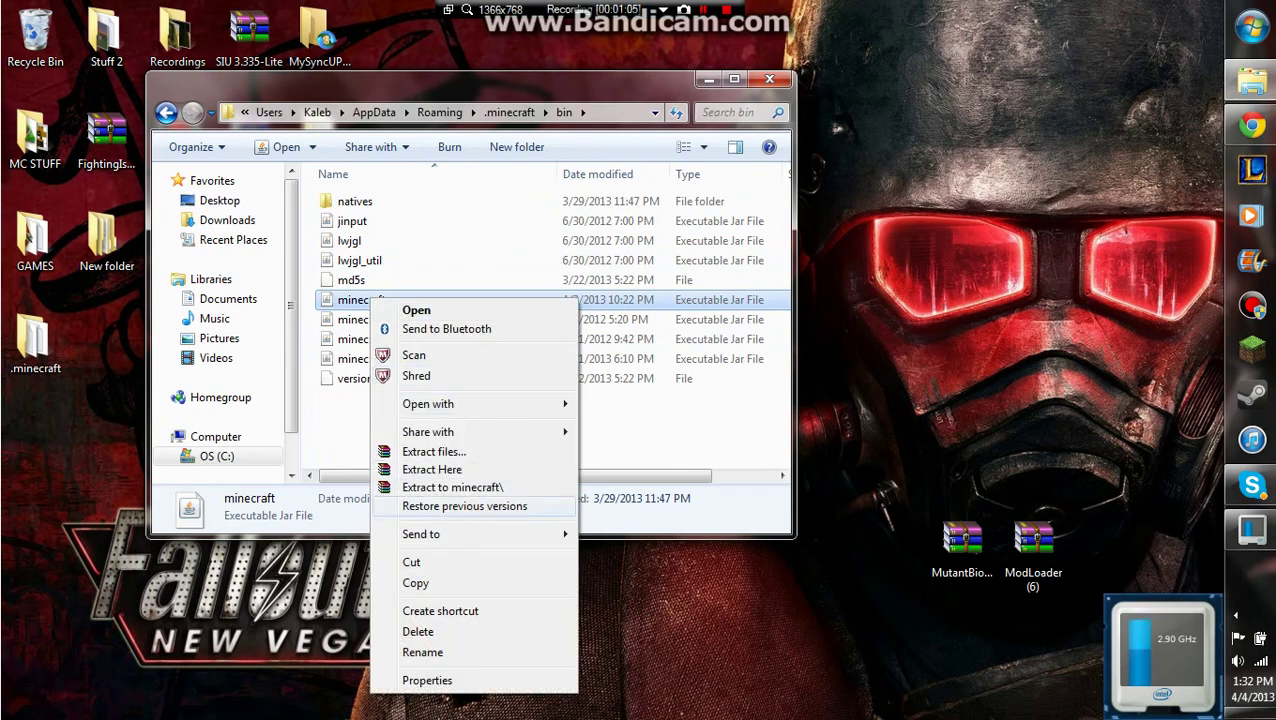
{"action": "mouse_move", "coordinate": [430, 404]}
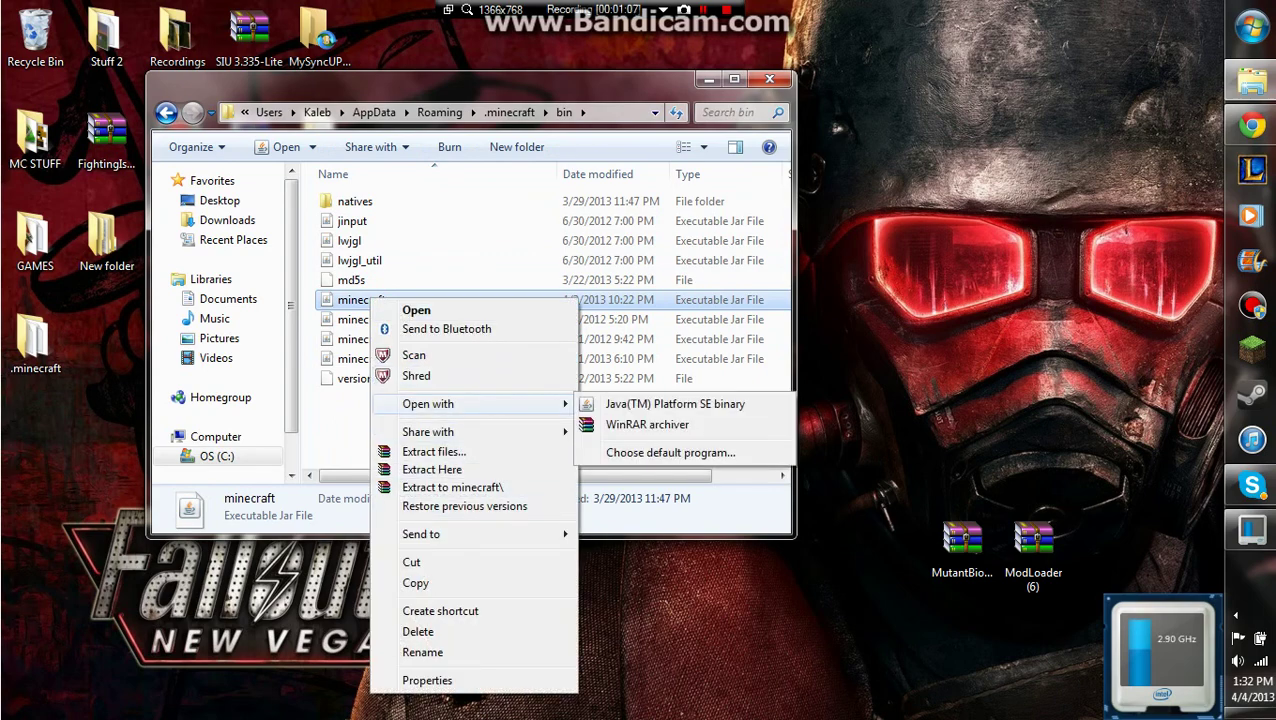
{"action": "left_click", "coordinate": [647, 425]}
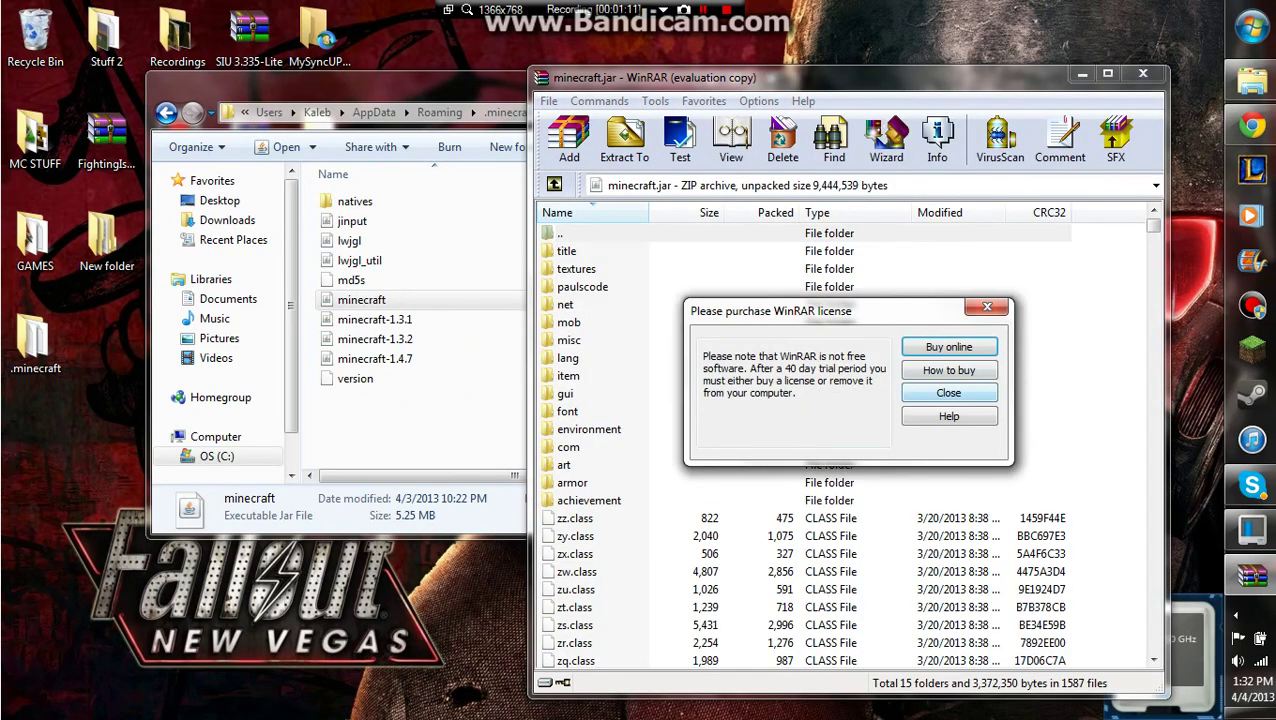
{"action": "left_click", "coordinate": [947, 393]}
Move the minecraft.jar archive window over the folder window and place the MutantBiome and ModLoader archives beside it
{"action": "left_click_drag", "start_coordinate": [812, 78], "coordinate": [432, 36]}
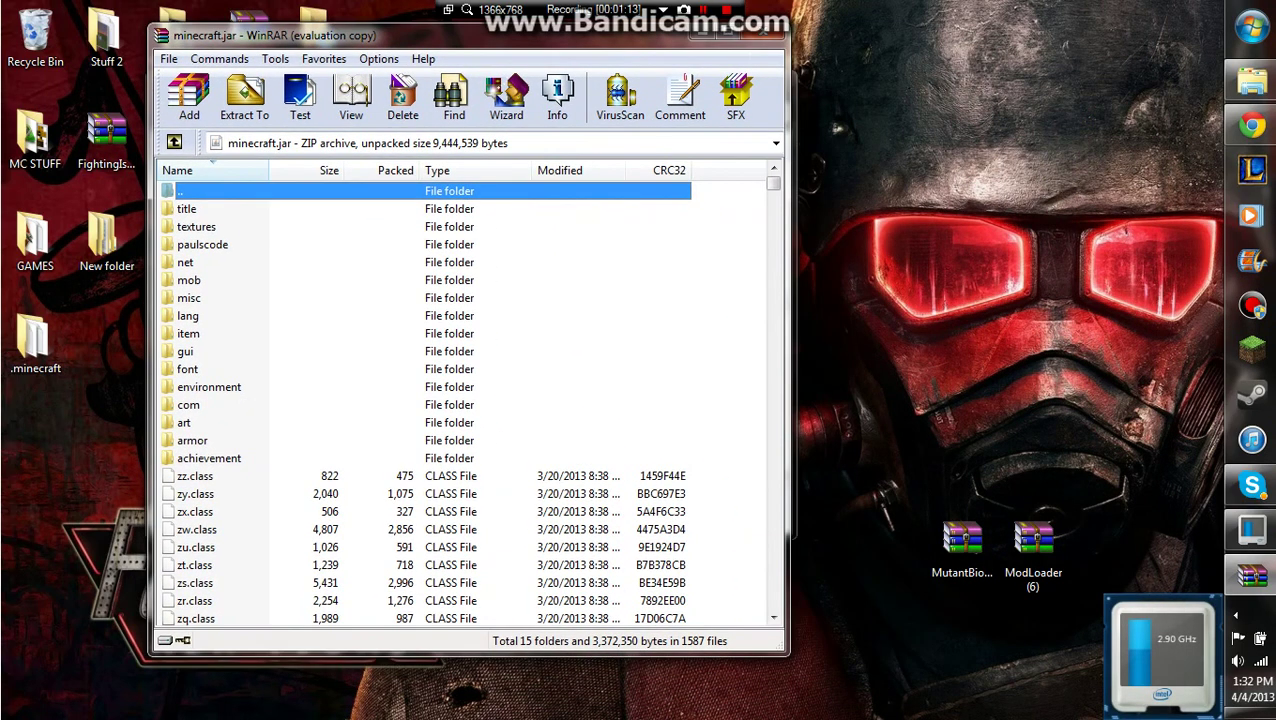
{"action": "left_click_drag", "start_coordinate": [962, 543], "coordinate": [955, 350]}
{"action": "left_click_drag", "start_coordinate": [1034, 545], "coordinate": [1034, 345]}
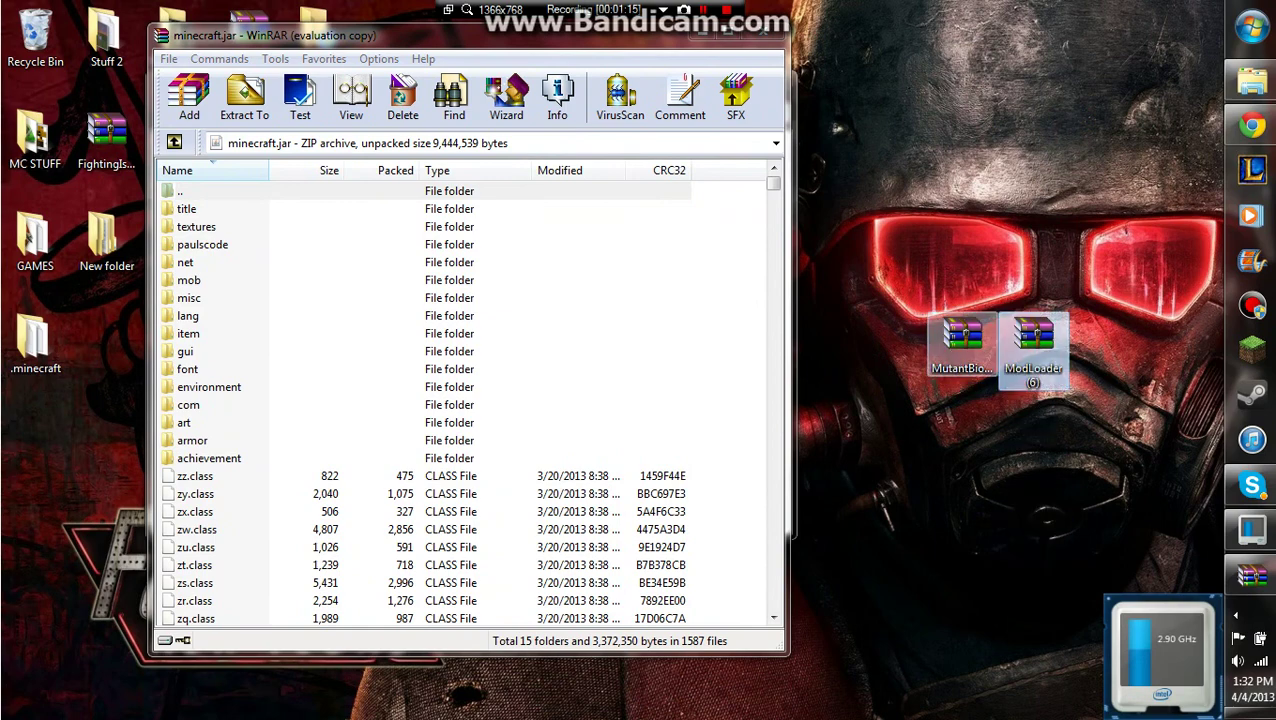
{"action": "left_click", "coordinate": [950, 445]}
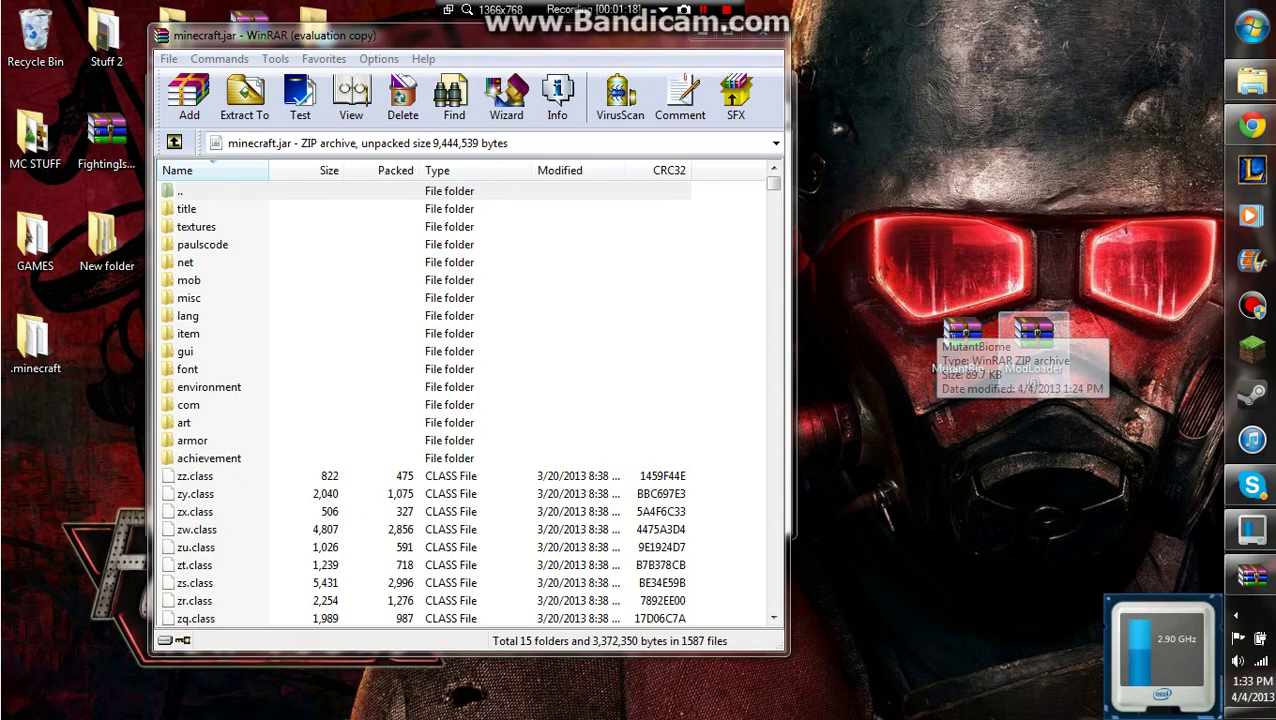
Open the ModLoader (6) archive, dismiss the licence reminder and place its window beside minecraft.jar
{"action": "double_click", "coordinate": [1035, 335]}
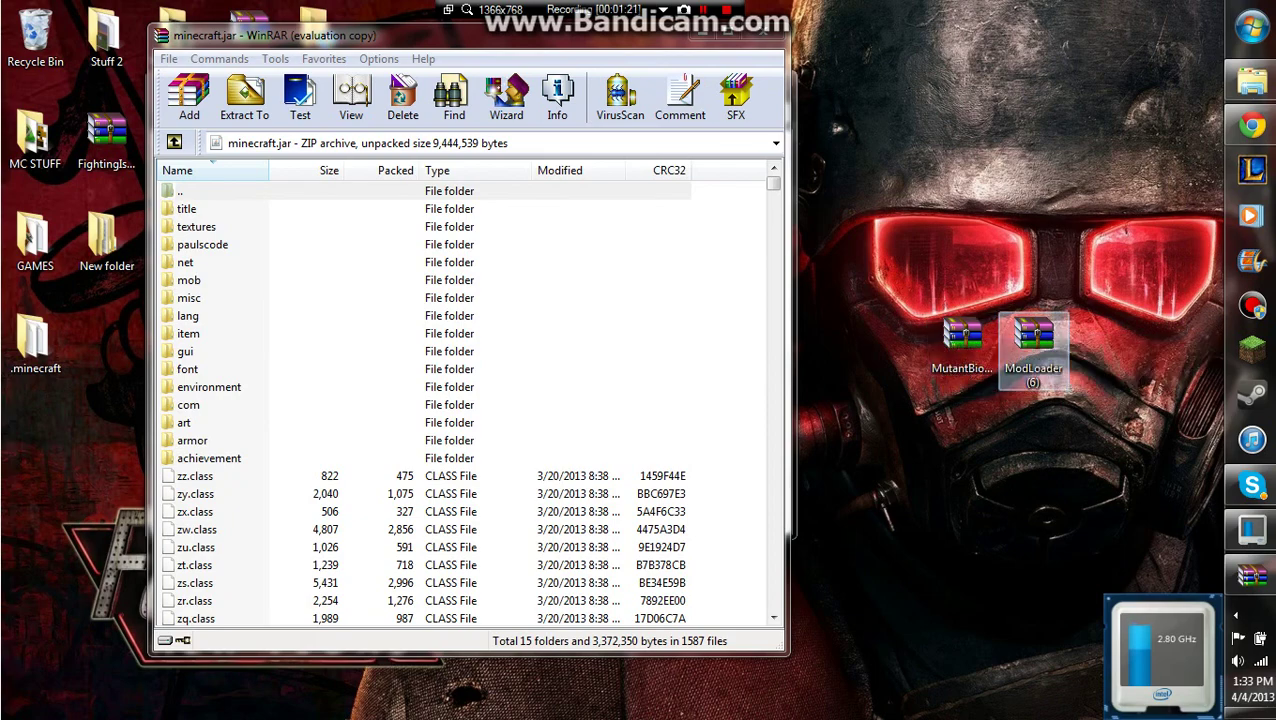
{"action": "left_click_drag", "start_coordinate": [600, 147], "coordinate": [1043, 40]}
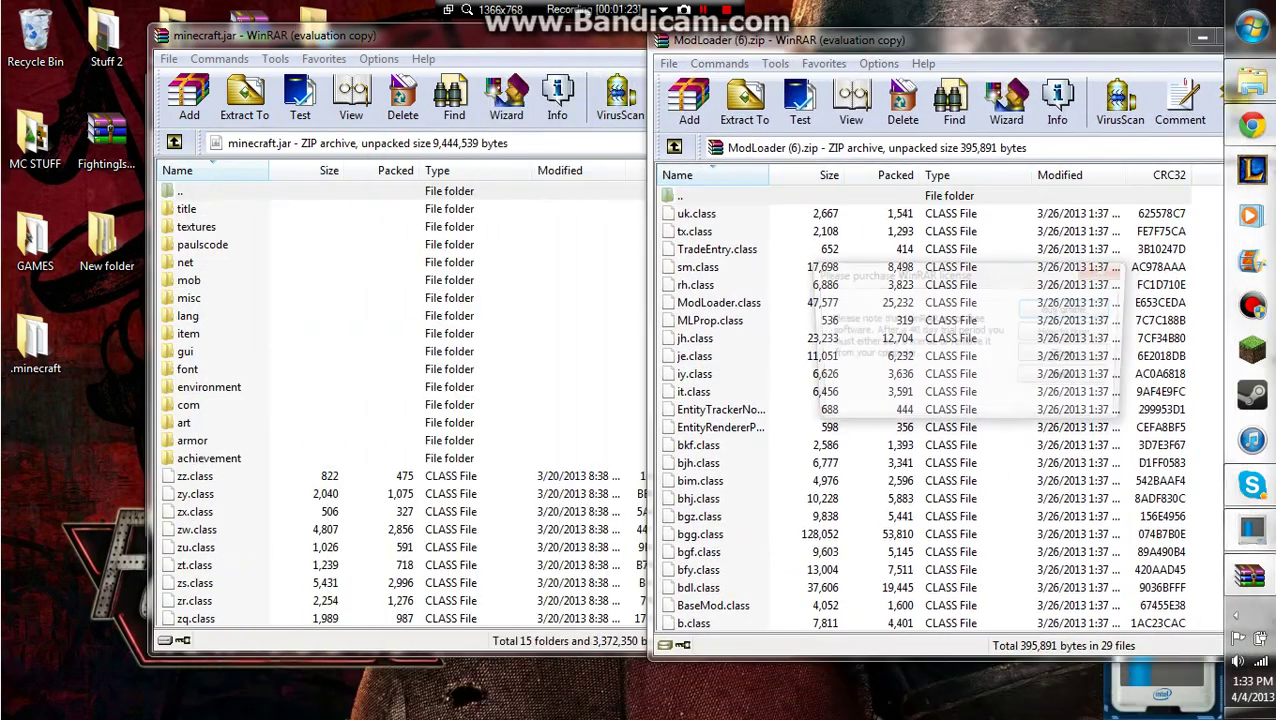
{"action": "left_click", "coordinate": [1069, 356]}
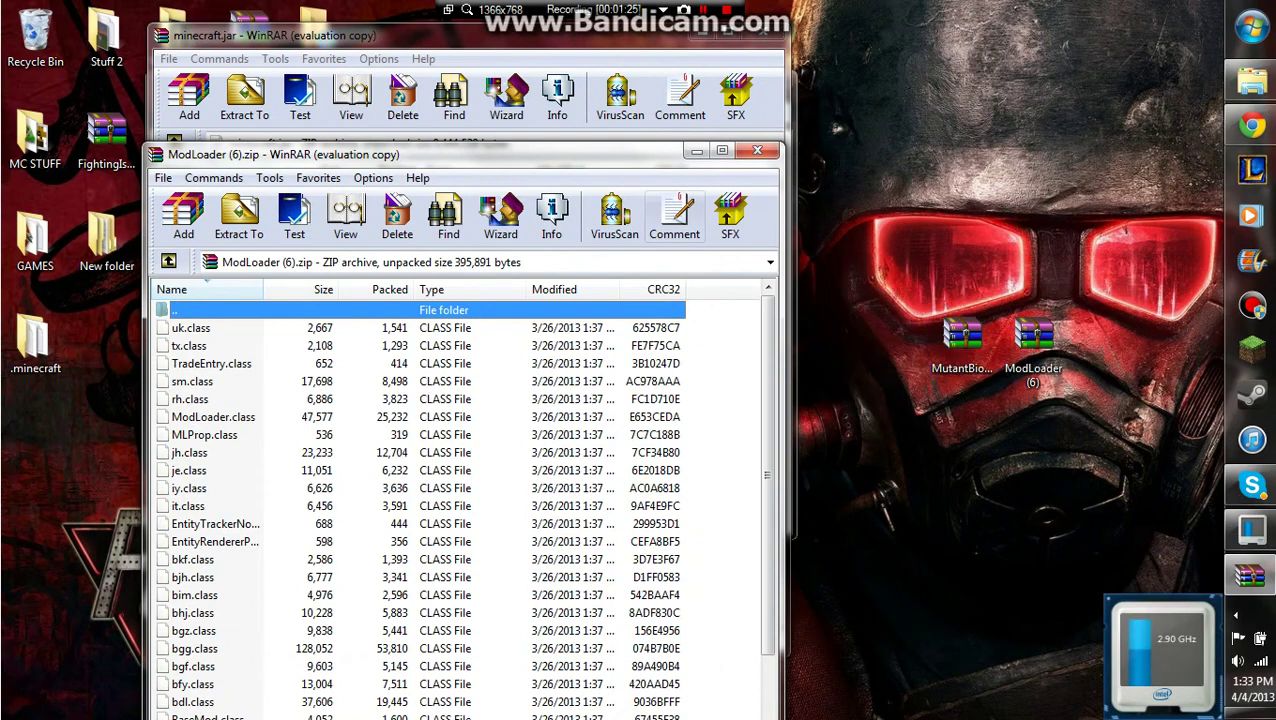
{"action": "left_click_drag", "start_coordinate": [635, 152], "coordinate": [1190, 35]}
Copy all files from ModLoader (6).zip into minecraft.jar, confirm adding them, and close the ModLoader archive
{"action": "left_click", "coordinate": [780, 262]}
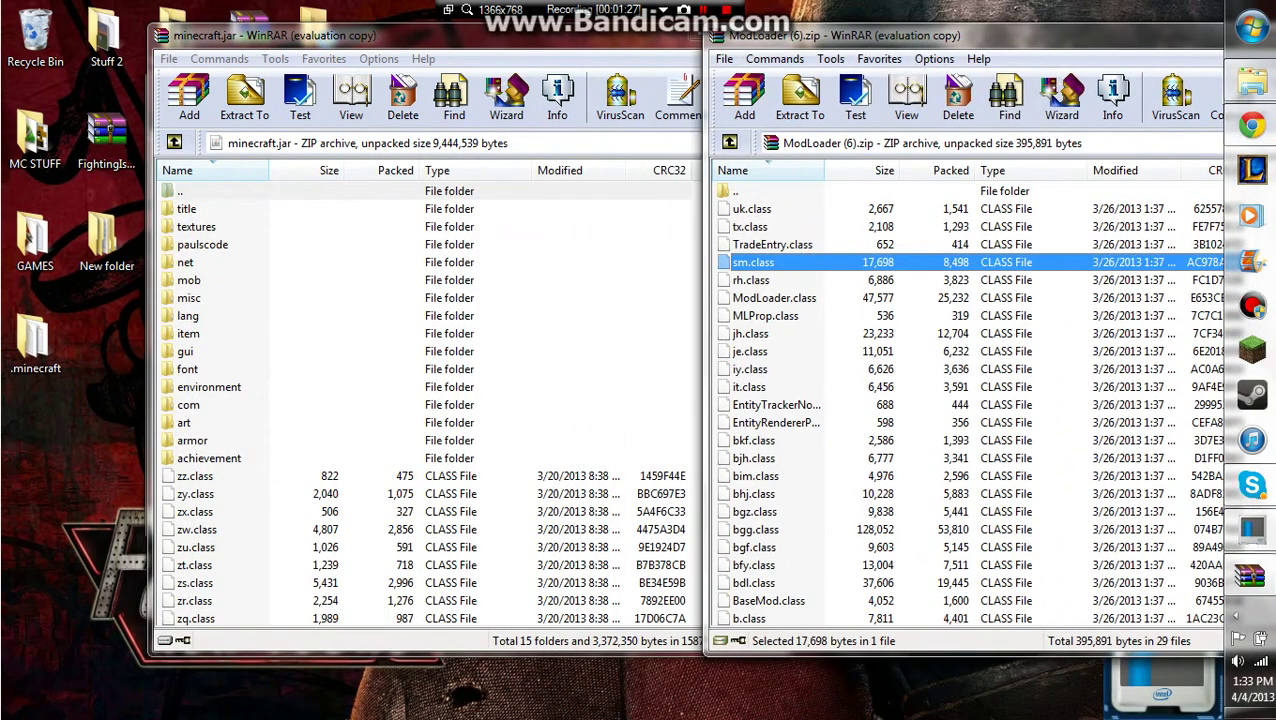
{"action": "key", "text": "ctrl+a"}
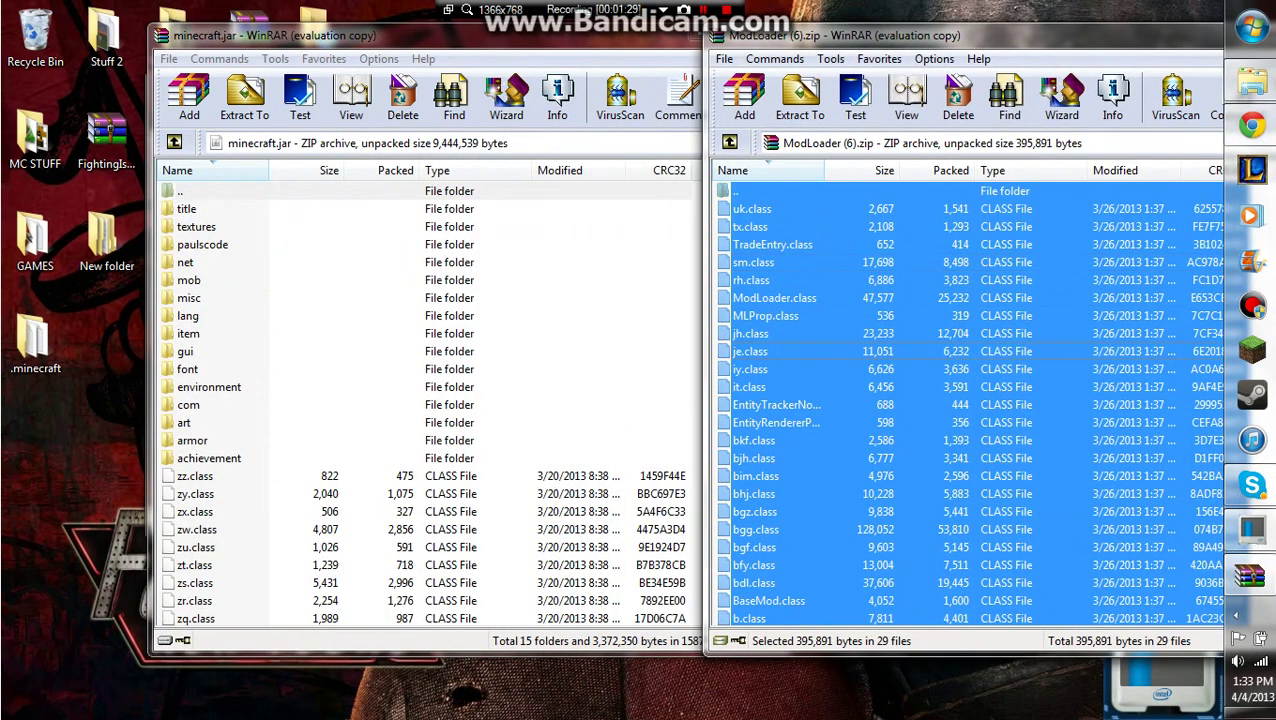
{"action": "left_click_drag", "start_coordinate": [752, 352], "coordinate": [480, 352]}
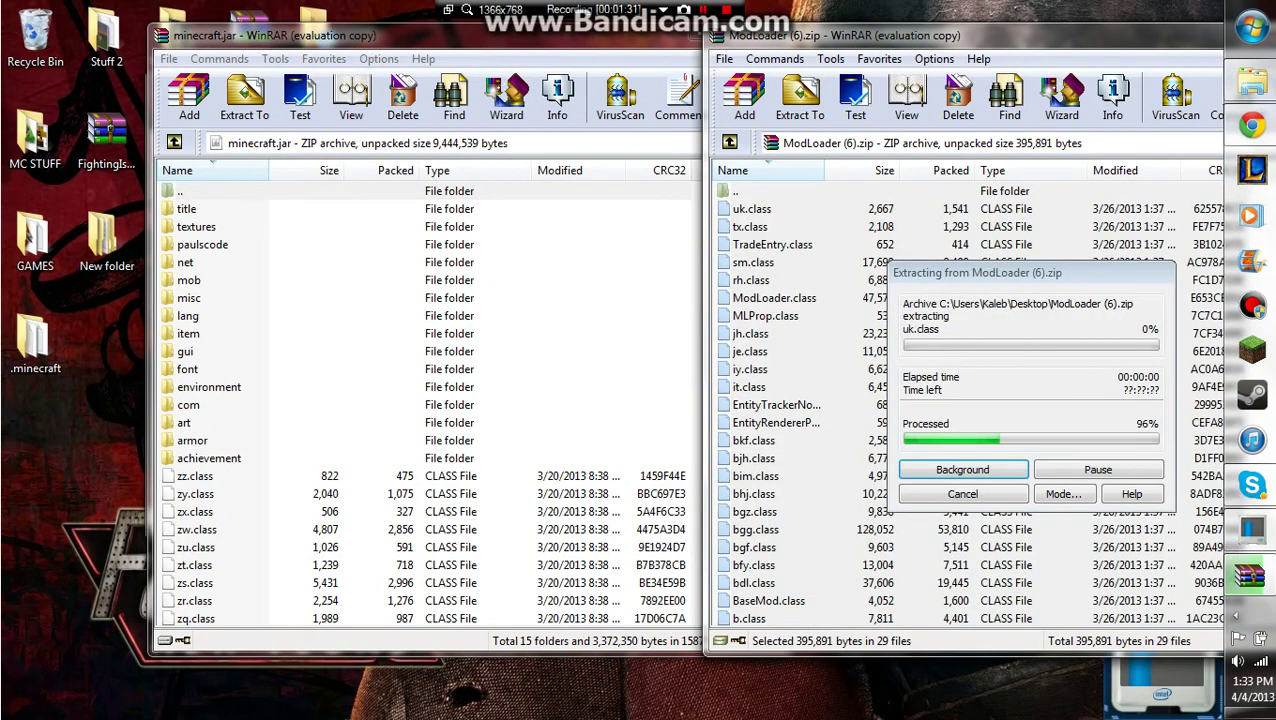
{"action": "left_click", "coordinate": [466, 502]}
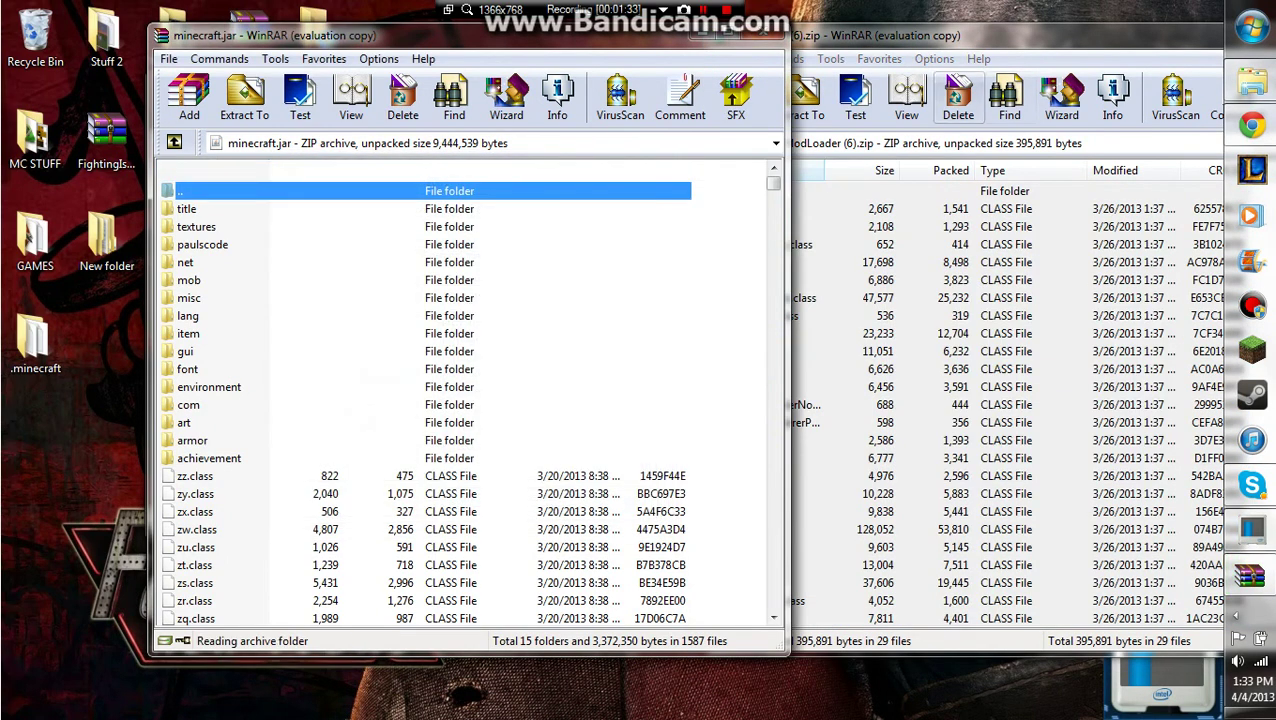
{"action": "left_click_drag", "start_coordinate": [962, 36], "coordinate": [754, 101]}
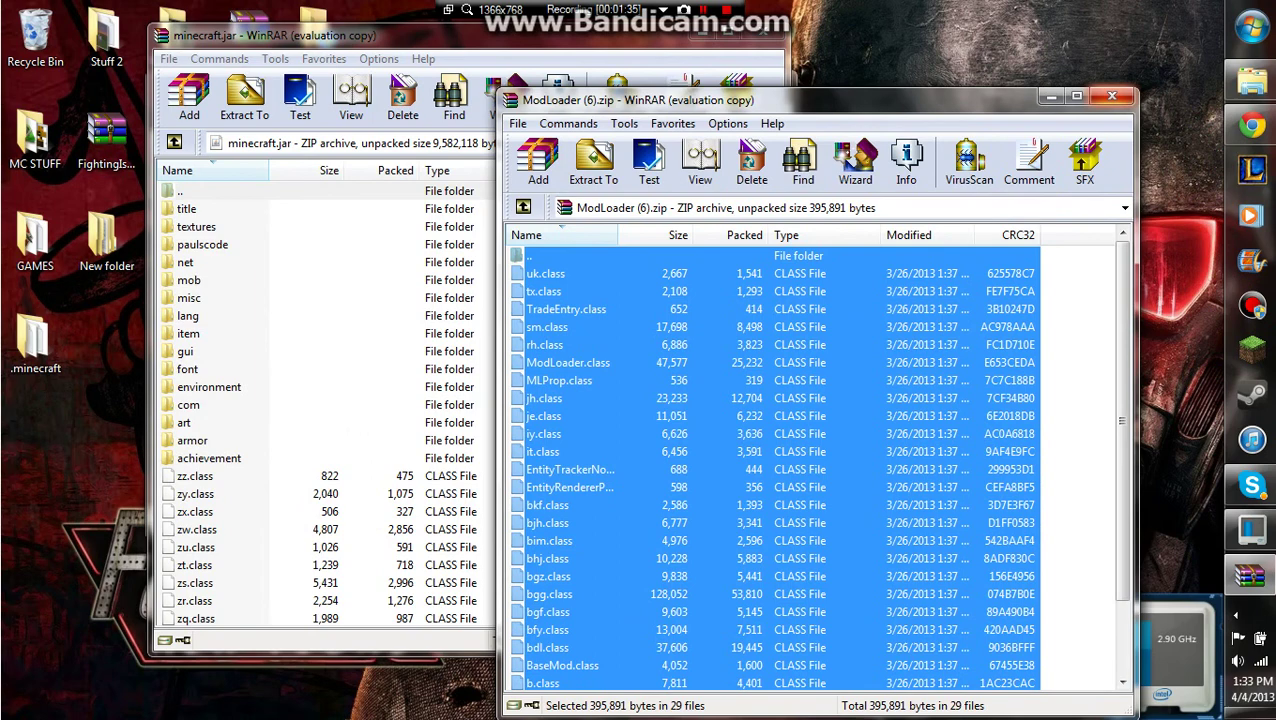
{"action": "left_click", "coordinate": [1111, 96]}
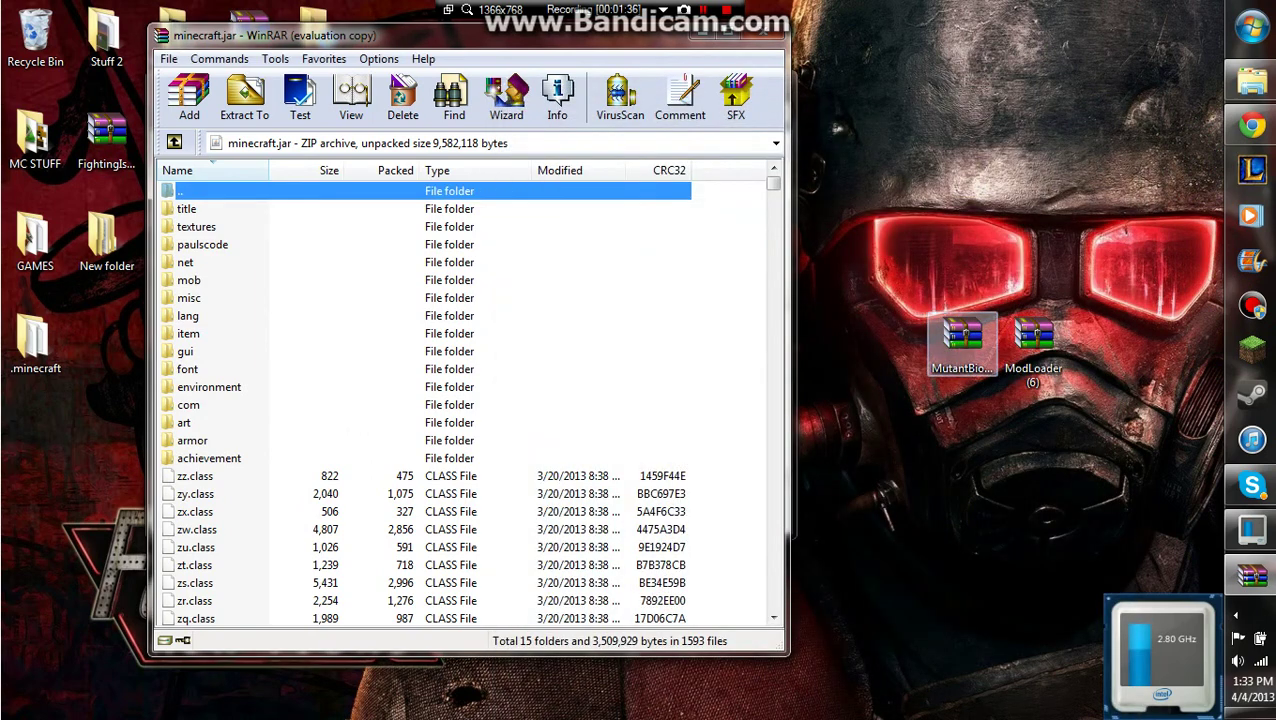
Open the MutantBiome archive, dismiss the licence reminder and place its window beside minecraft.jar
{"action": "double_click", "coordinate": [962, 344]}
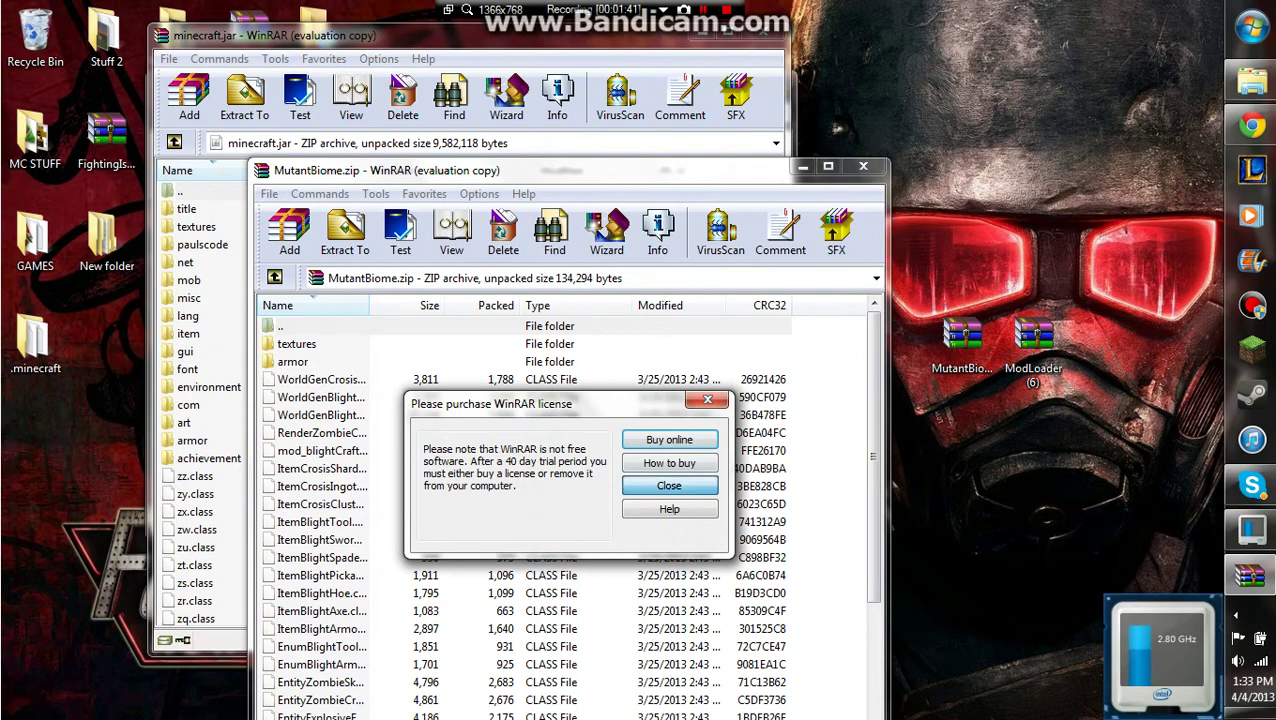
{"action": "left_click", "coordinate": [669, 486]}
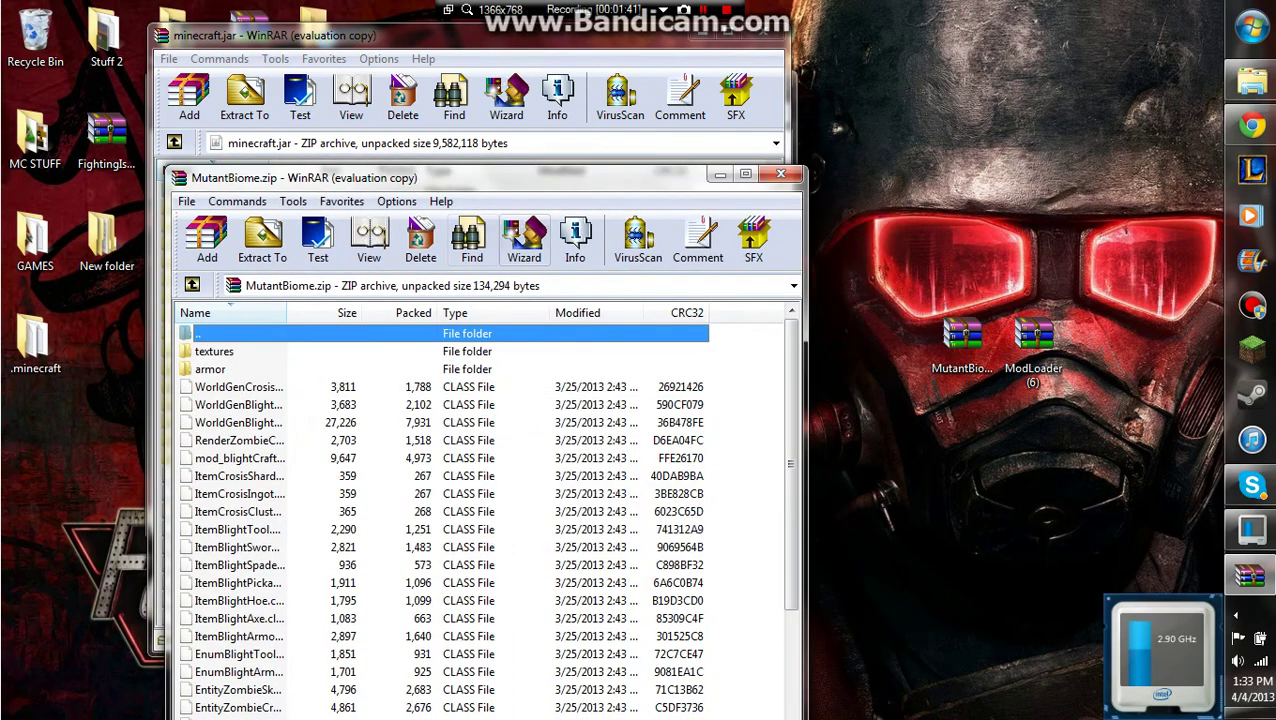
{"action": "left_click_drag", "start_coordinate": [450, 178], "coordinate": [958, 34]}
Copy all files from MutantBiome.zip into minecraft.jar, confirm adding them, and close the MutantBiome archive
{"action": "left_click", "coordinate": [830, 367]}
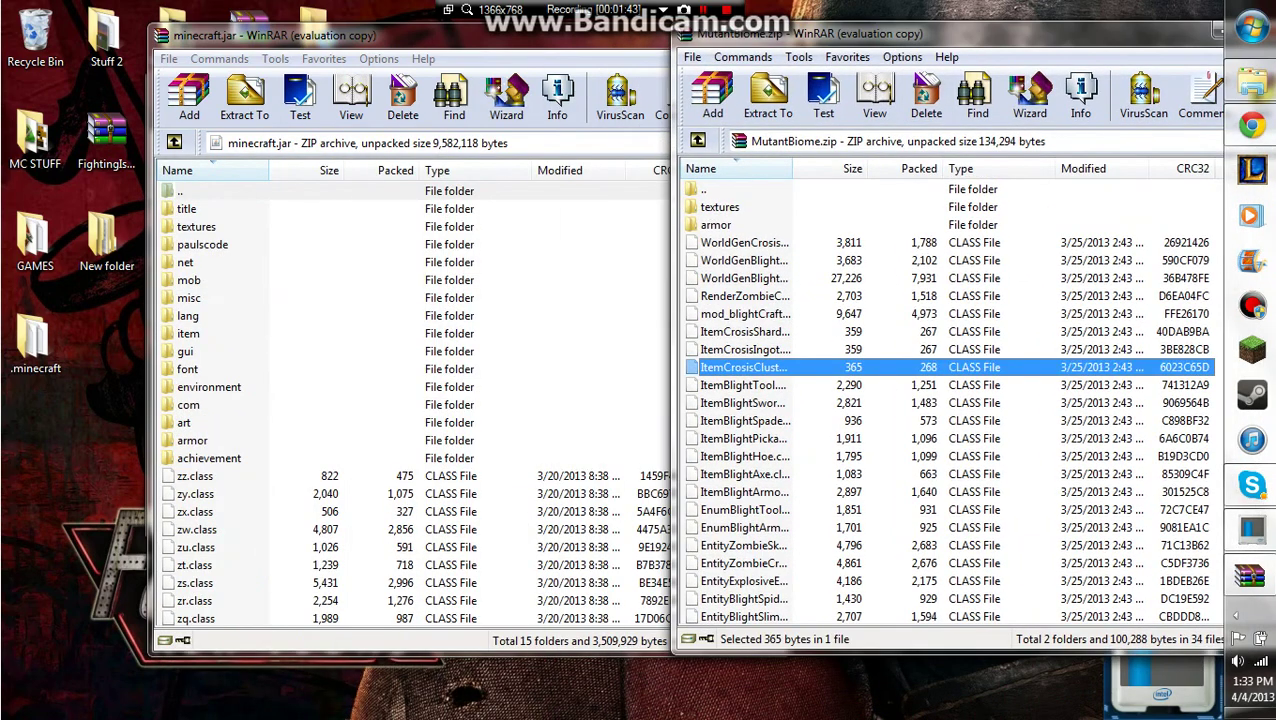
{"action": "key", "text": "ctrl+a"}
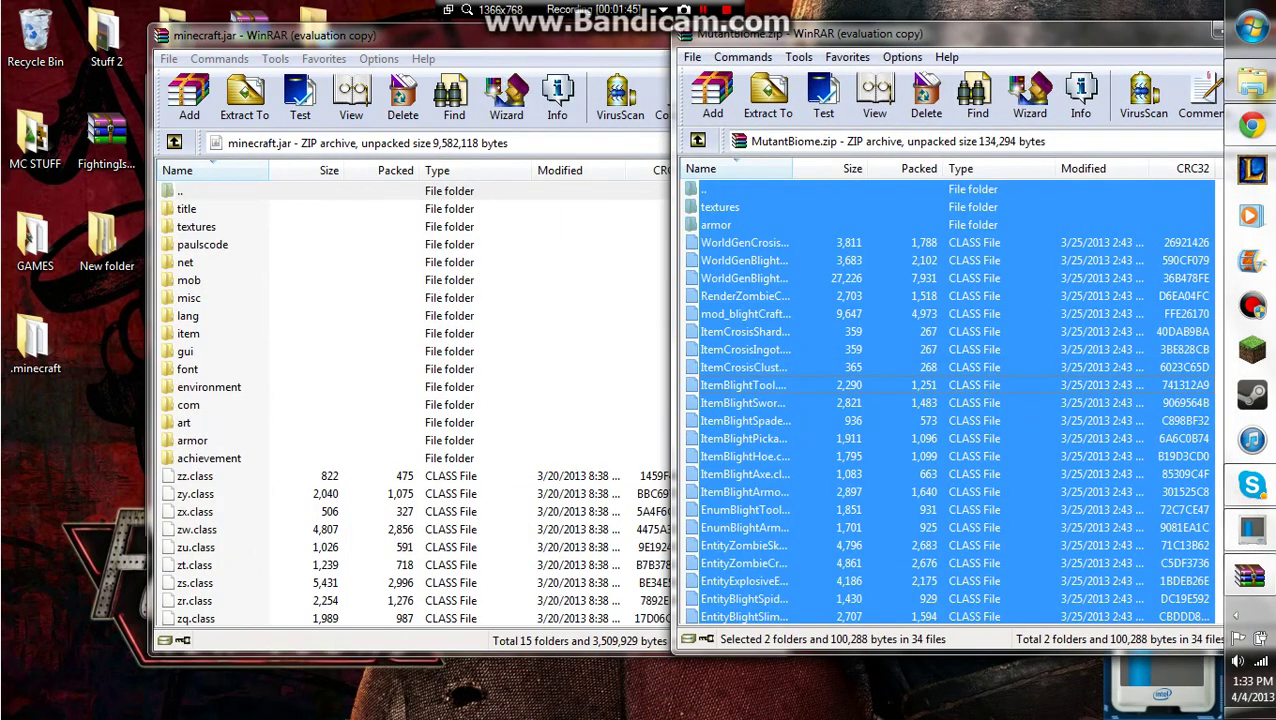
{"action": "left_click_drag", "start_coordinate": [800, 385], "coordinate": [500, 385]}
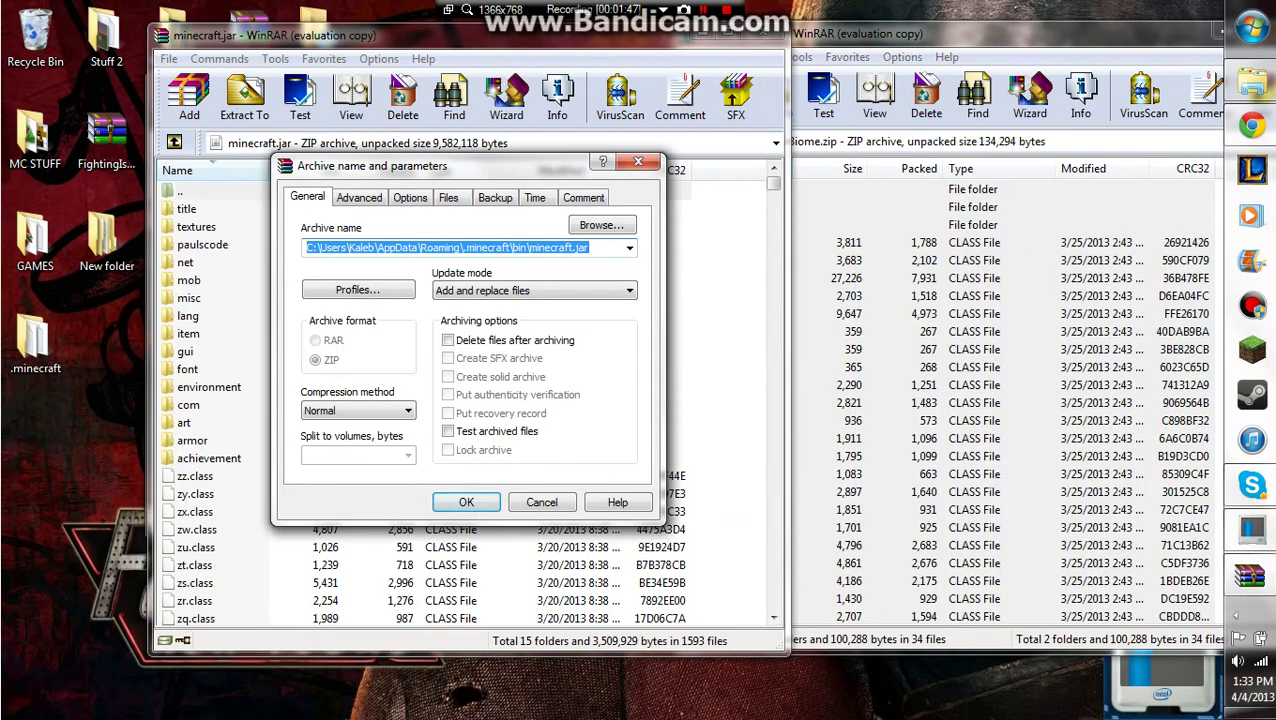
{"action": "left_click", "coordinate": [466, 502]}
{"action": "left_click_drag", "start_coordinate": [1028, 33], "coordinate": [405, 203]}
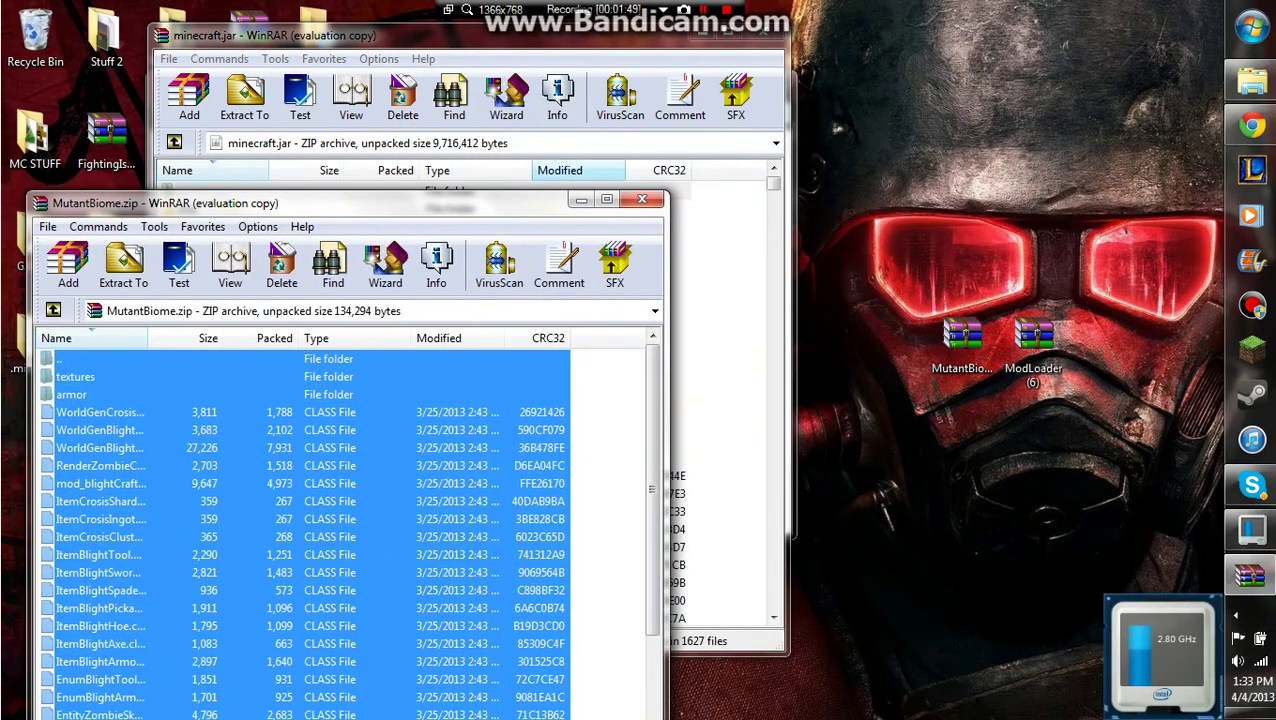
{"action": "left_click", "coordinate": [641, 199]}
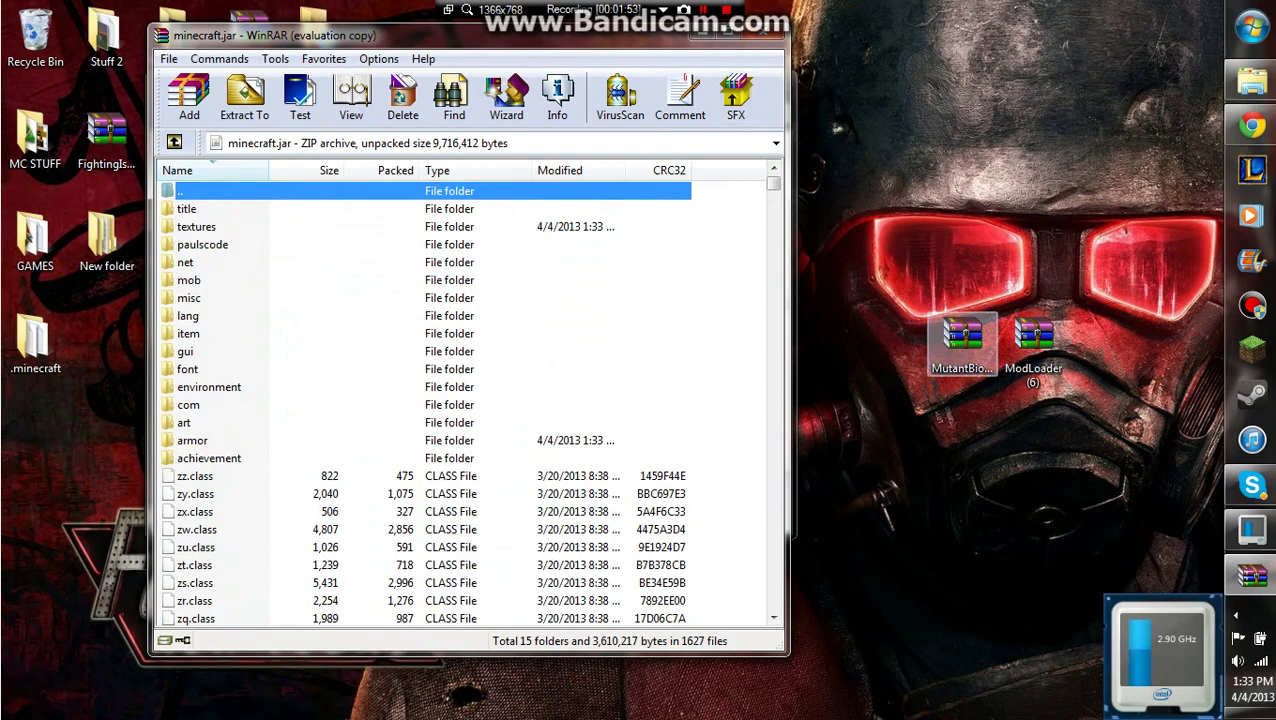
Move the MutantBiome and ModLoader archives below the .minecraft folder icon, and clear the minecraft.jar and bin windows from the desktop
{"action": "left_click_drag", "start_coordinate": [962, 345], "coordinate": [35, 655]}
{"action": "left_click_drag", "start_coordinate": [1033, 345], "coordinate": [35, 550]}
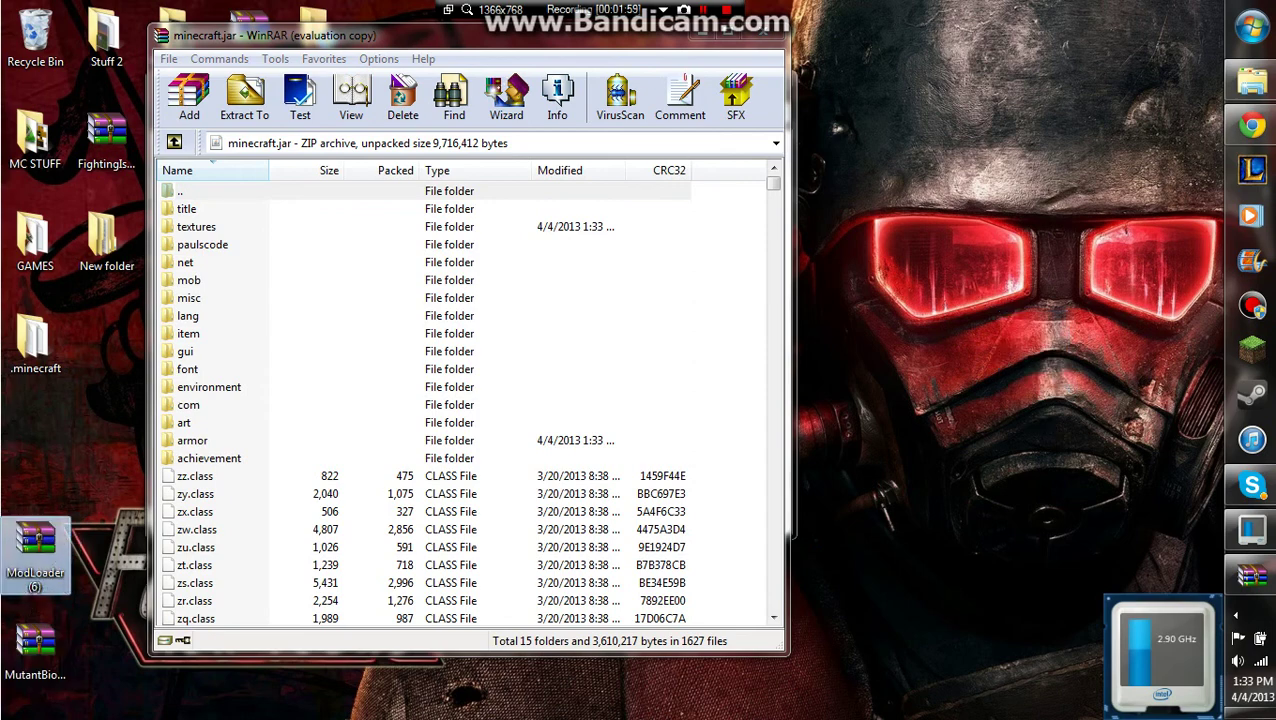
{"action": "left_click_drag", "start_coordinate": [556, 36], "coordinate": [681, 40]}
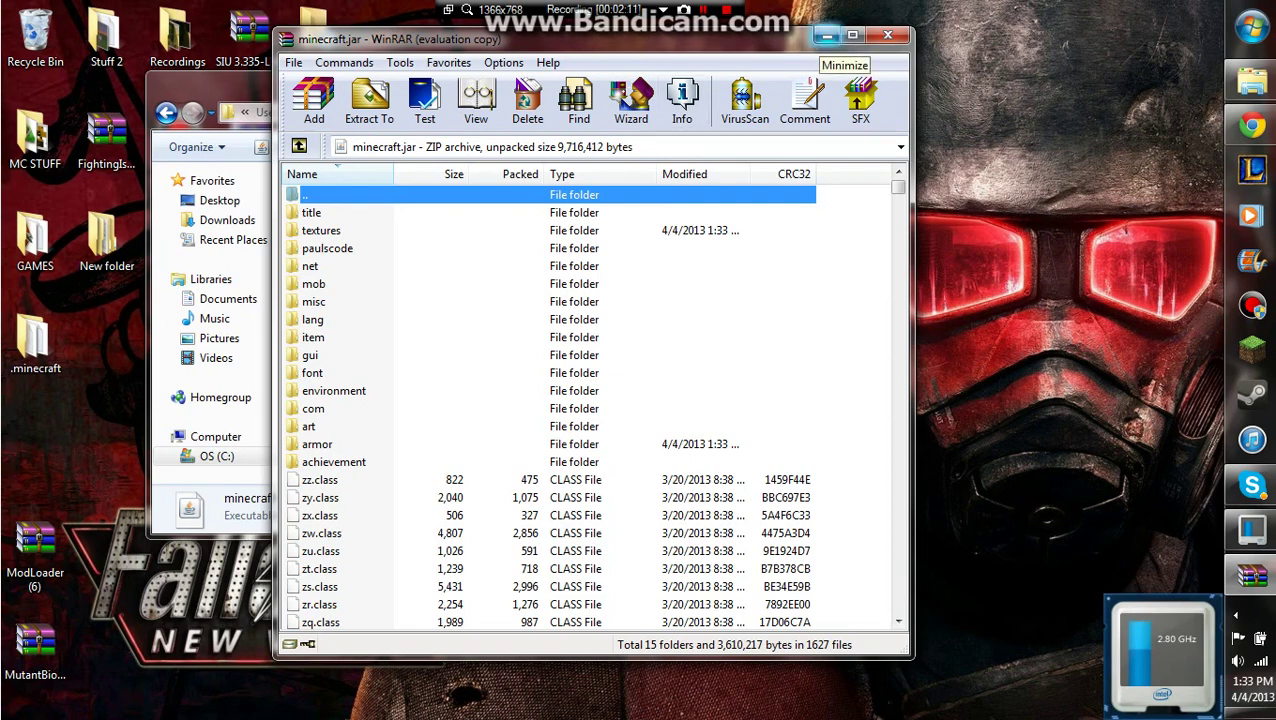
{"action": "left_click", "coordinate": [827, 36]}
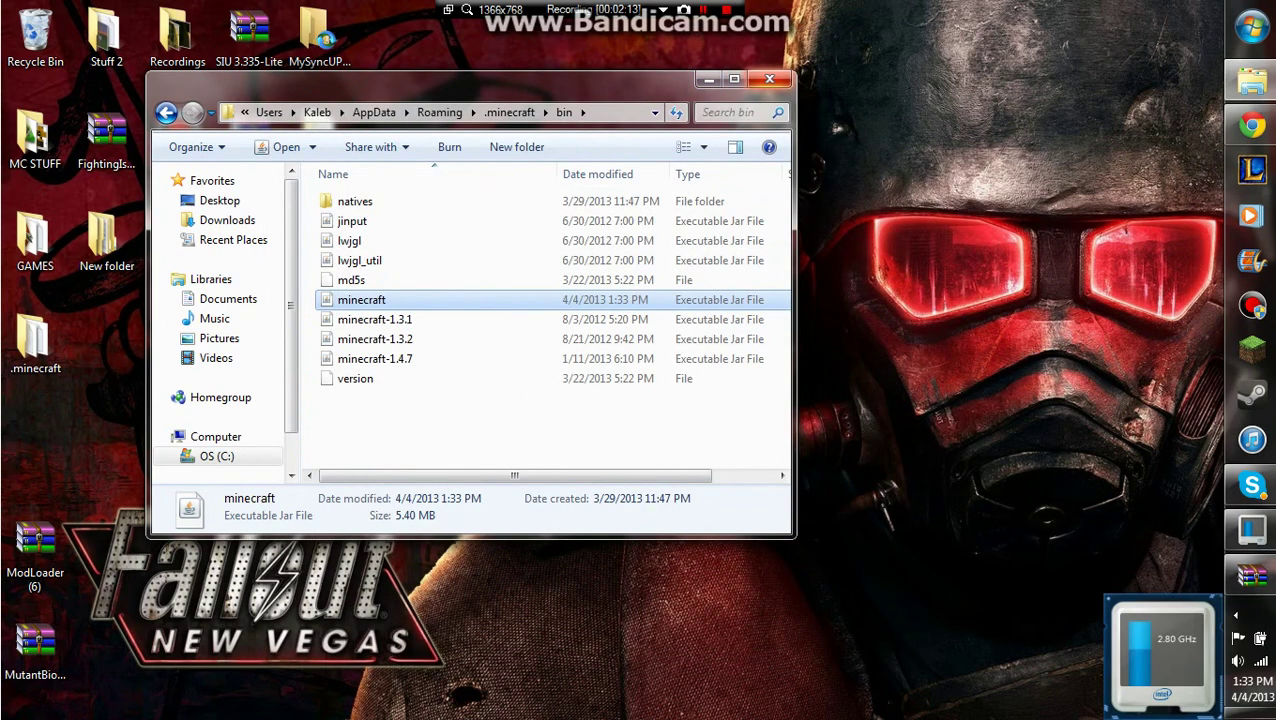
{"action": "left_click", "coordinate": [770, 79]}
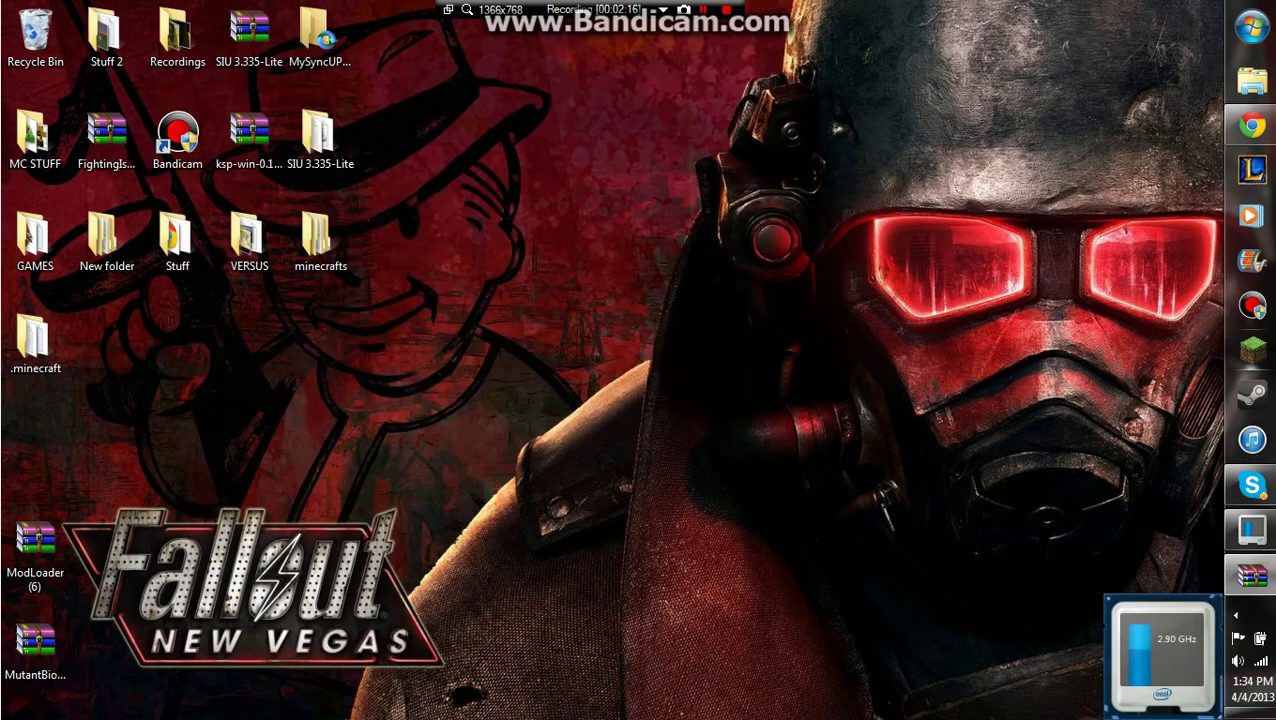
Start Minecraft, maximize the launcher window and log in with the saved account
{"action": "left_click", "coordinate": [1252, 350]}
{"action": "left_click", "coordinate": [664, 385]}
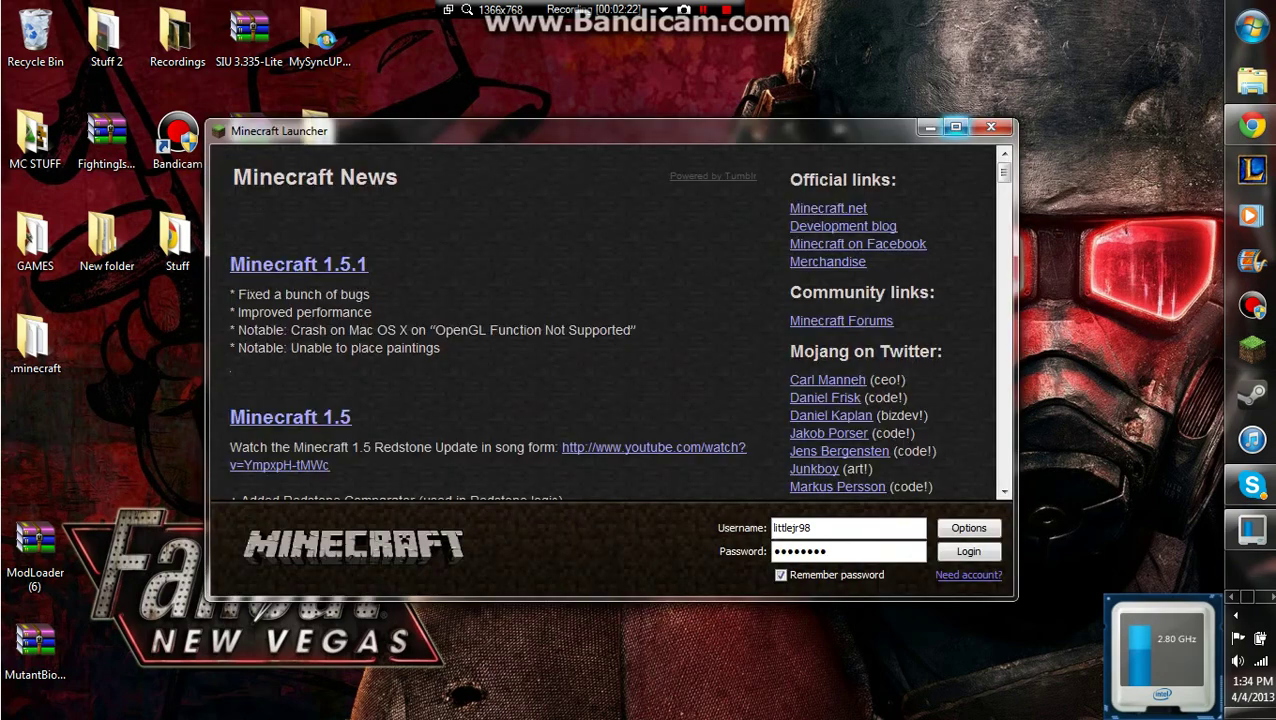
{"action": "left_click", "coordinate": [956, 127]}
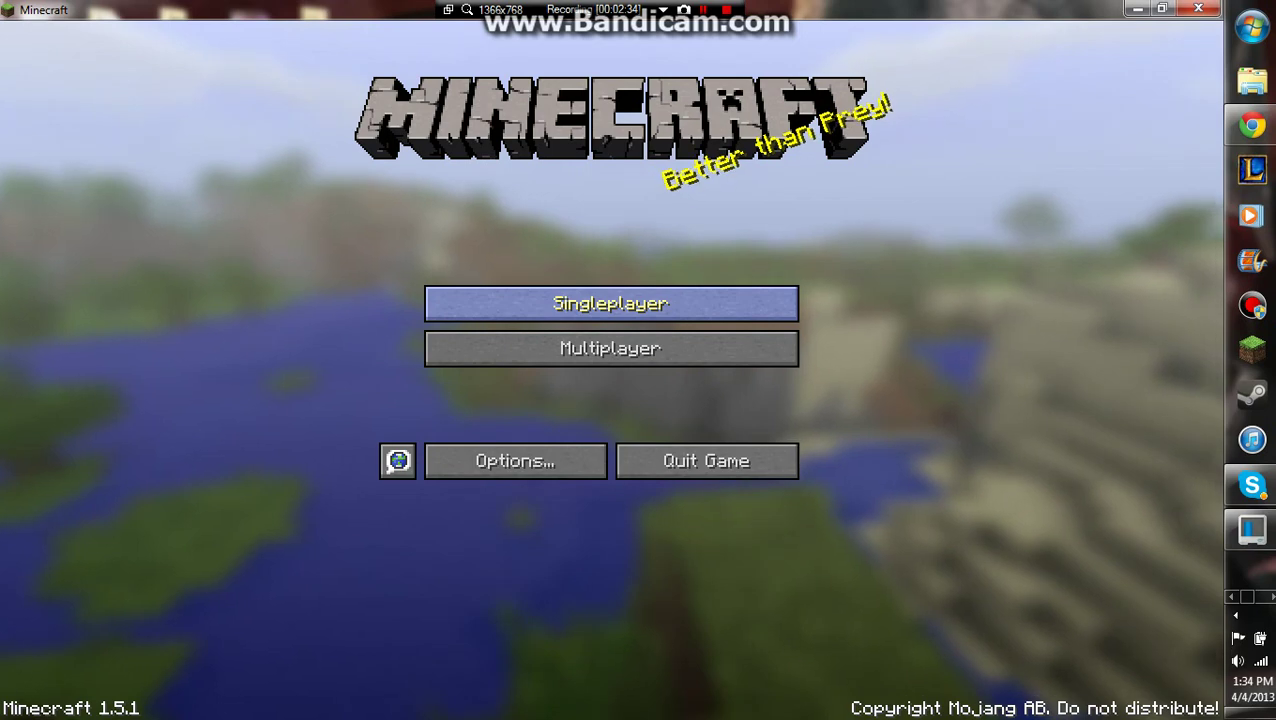
Begin creating a new singleplayer world and name it Mutant Biome
{"action": "left_click", "coordinate": [611, 303]}
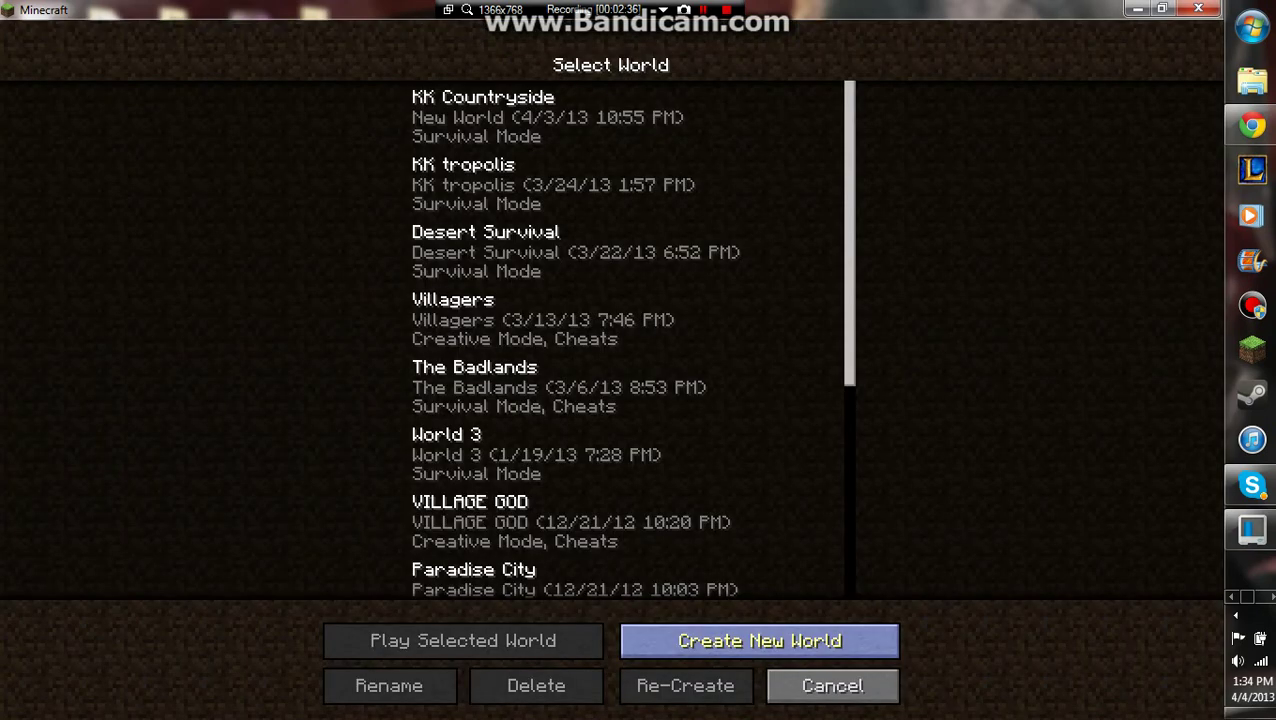
{"action": "left_click", "coordinate": [759, 640]}
{"action": "key", "text": "BackSpace"}
{"action": "key", "text": "BackSpace"}
{"action": "key", "text": "BackSpace"}
{"action": "key", "text": "BackSpace"}
{"action": "key", "text": "BackSpace"}
{"action": "key", "text": "BackSpace"}
{"action": "key", "text": "BackSpace"}
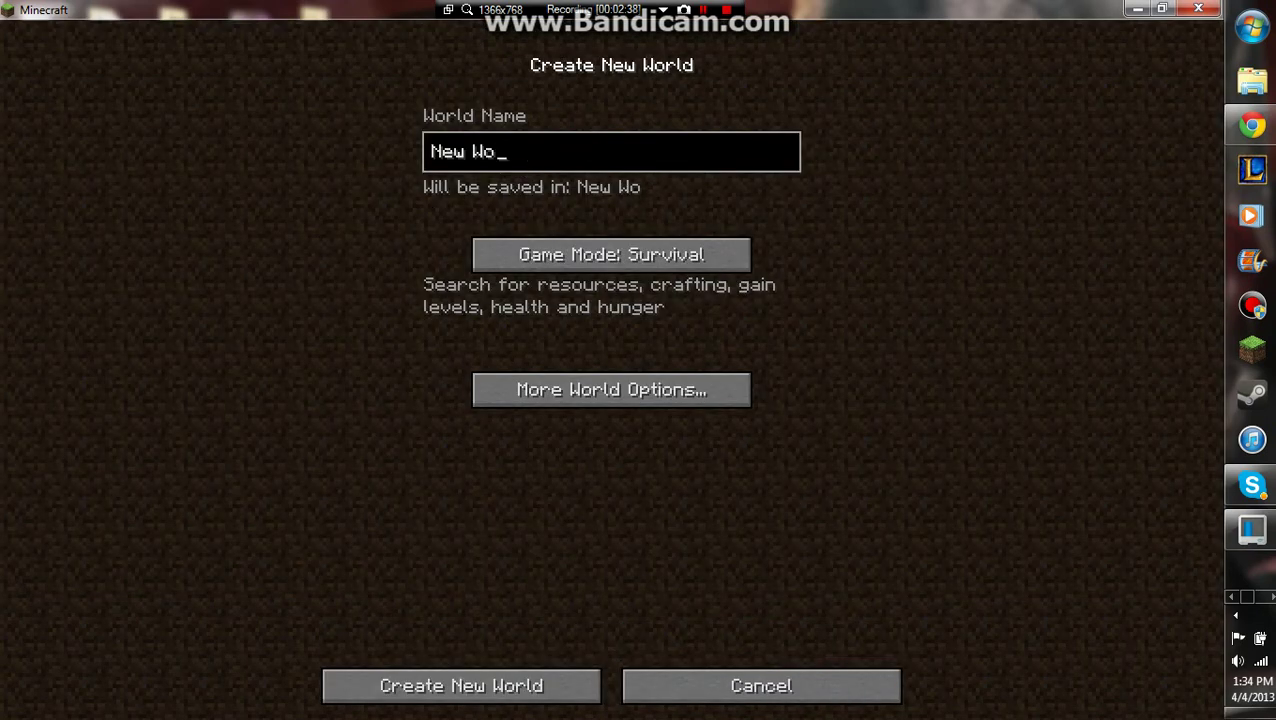
{"action": "key", "text": "BackSpace"}
{"action": "key", "text": "BackSpace"}
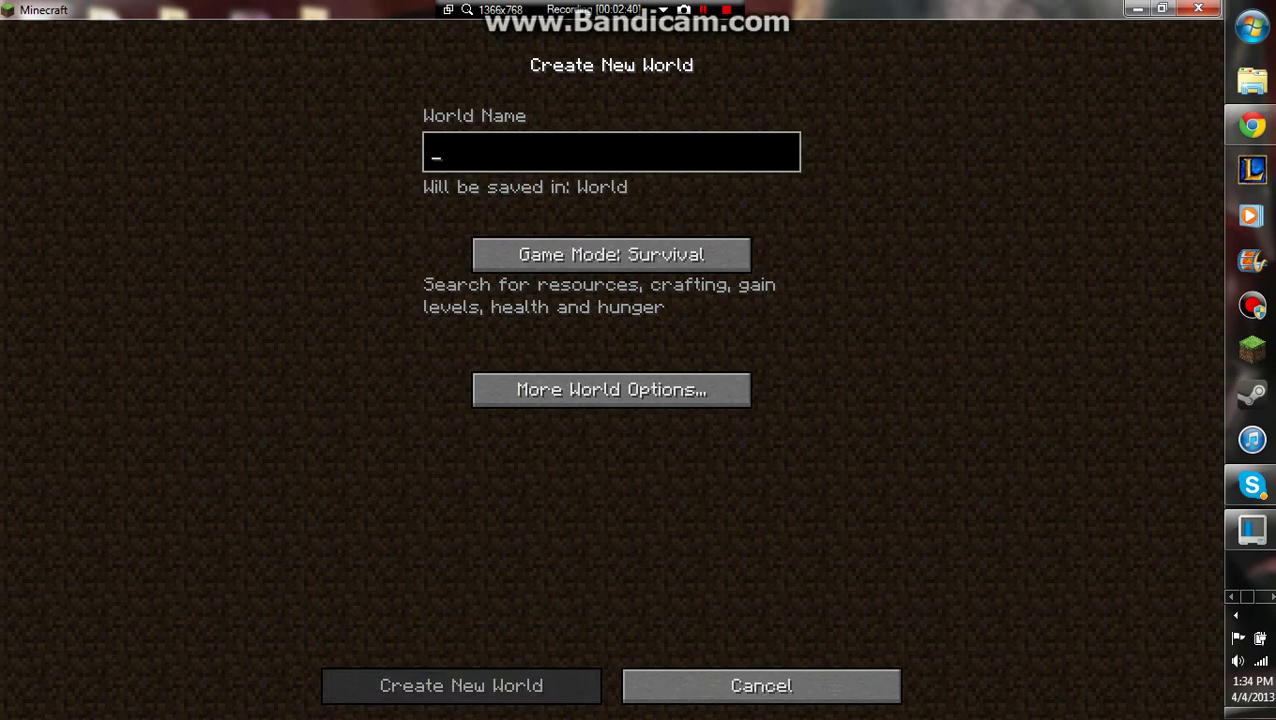
{"action": "type", "text": "Mura"}
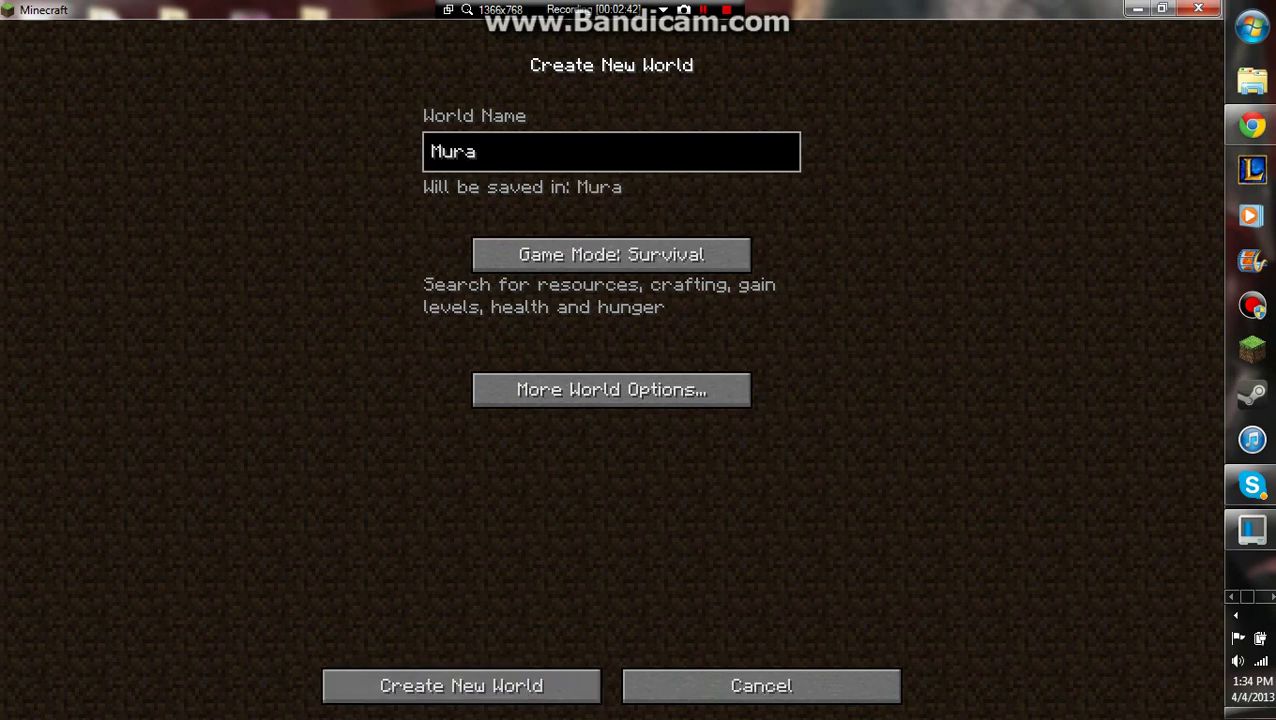
{"action": "key", "text": "BackSpace"}
{"action": "key", "text": "BackSpace"}
{"action": "type", "text": "tant Boin"}
{"action": "key", "text": "BackSpace"}
{"action": "key", "text": "BackSpace"}
{"action": "key", "text": "BackSpace"}
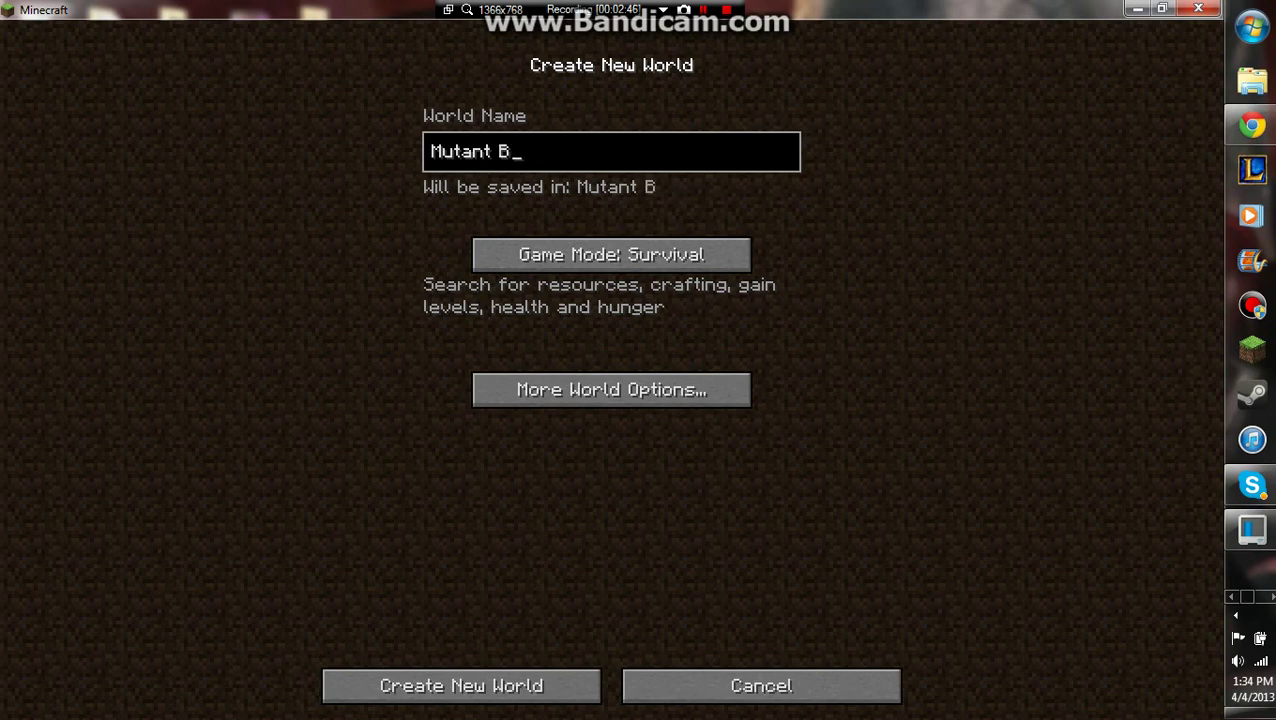
{"action": "type", "text": "iome"}
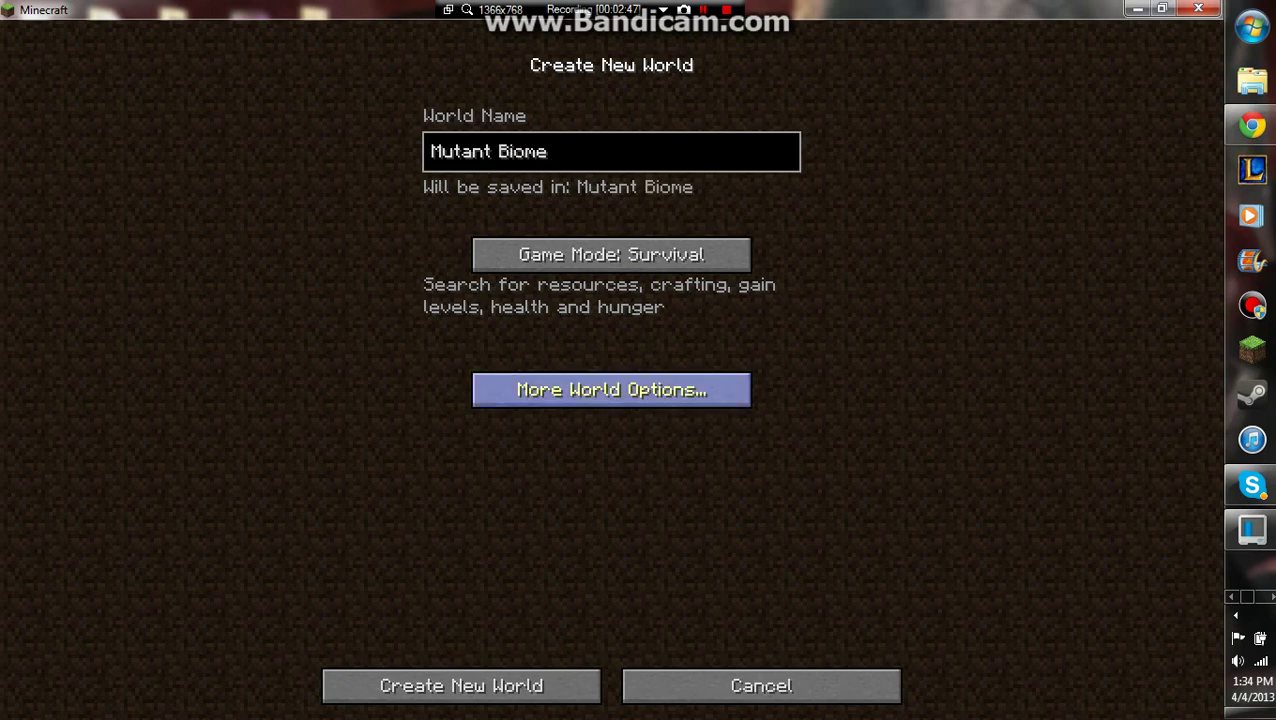
Set the world type to Polluted in the additional world options and create the world
{"action": "left_click", "coordinate": [611, 389]}
{"action": "left_click", "coordinate": [761, 226]}
{"action": "left_click", "coordinate": [761, 226]}
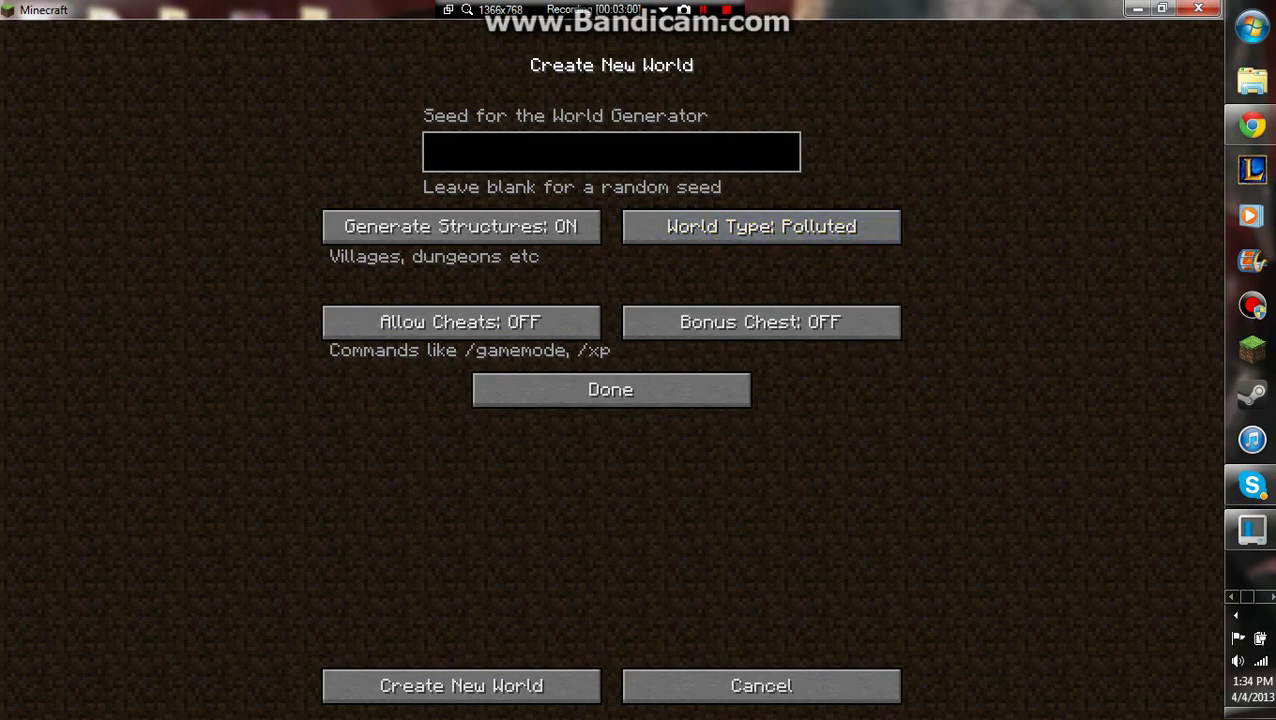
{"action": "left_click", "coordinate": [461, 685]}
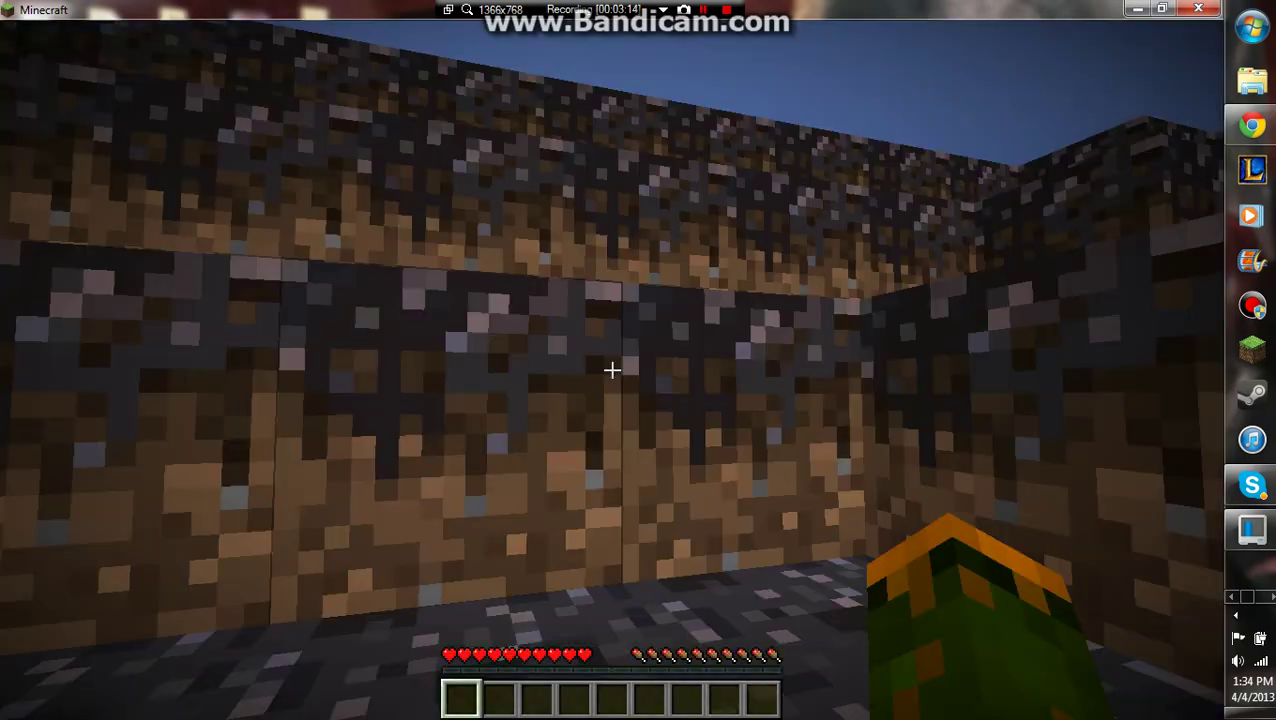
Explore the polluted terrain on foot, looking over the pink block formations and the floating stone structures
{"action": "key", "text": "w"}
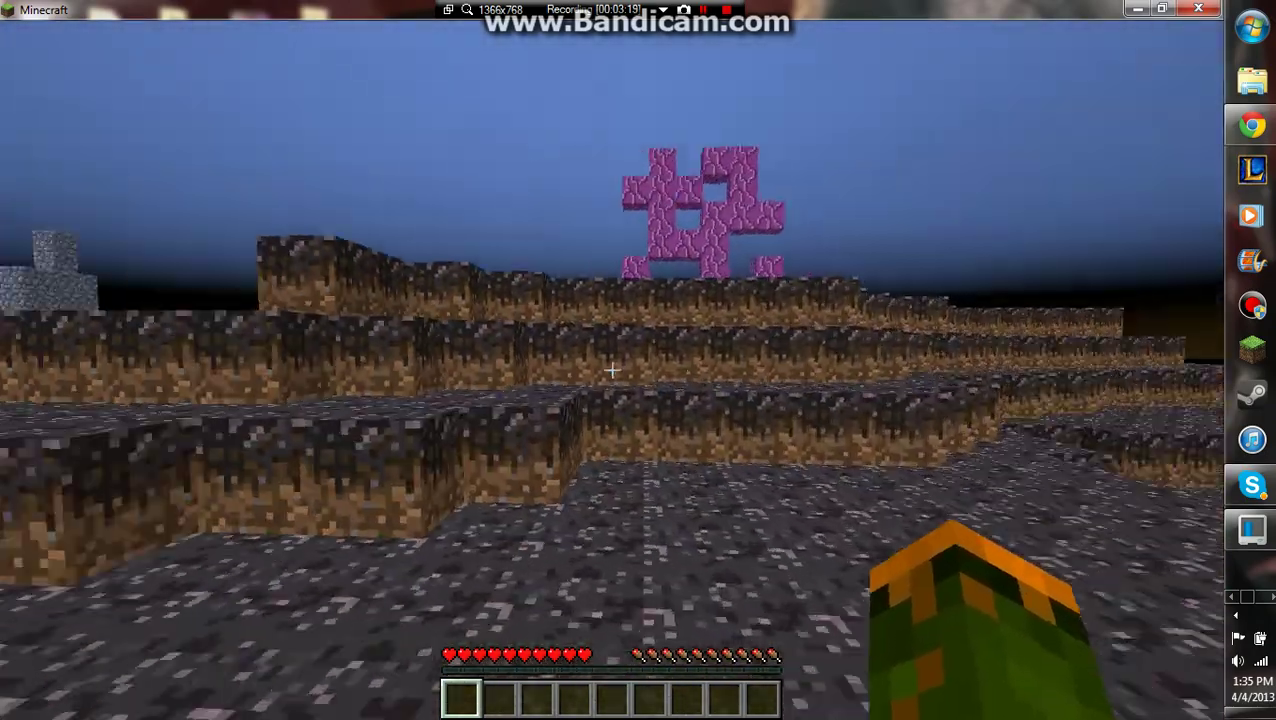
{"action": "key", "text": "w"}
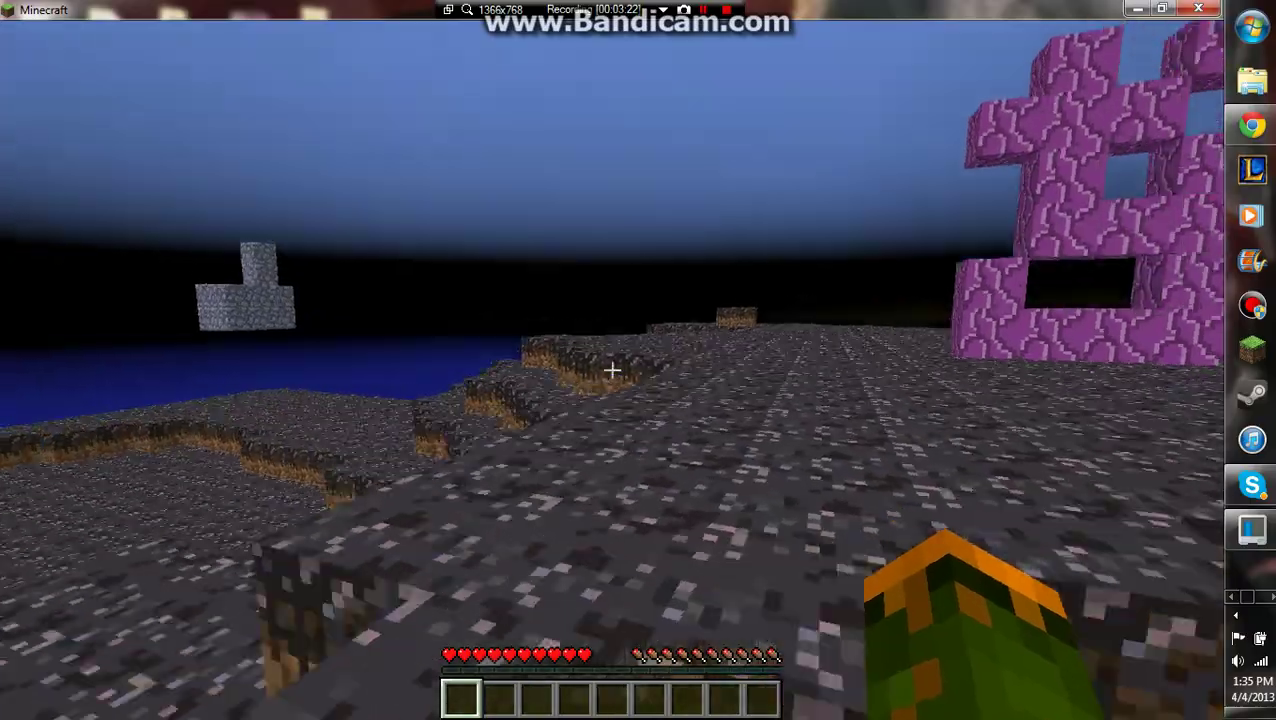
{"action": "key", "text": "w"}
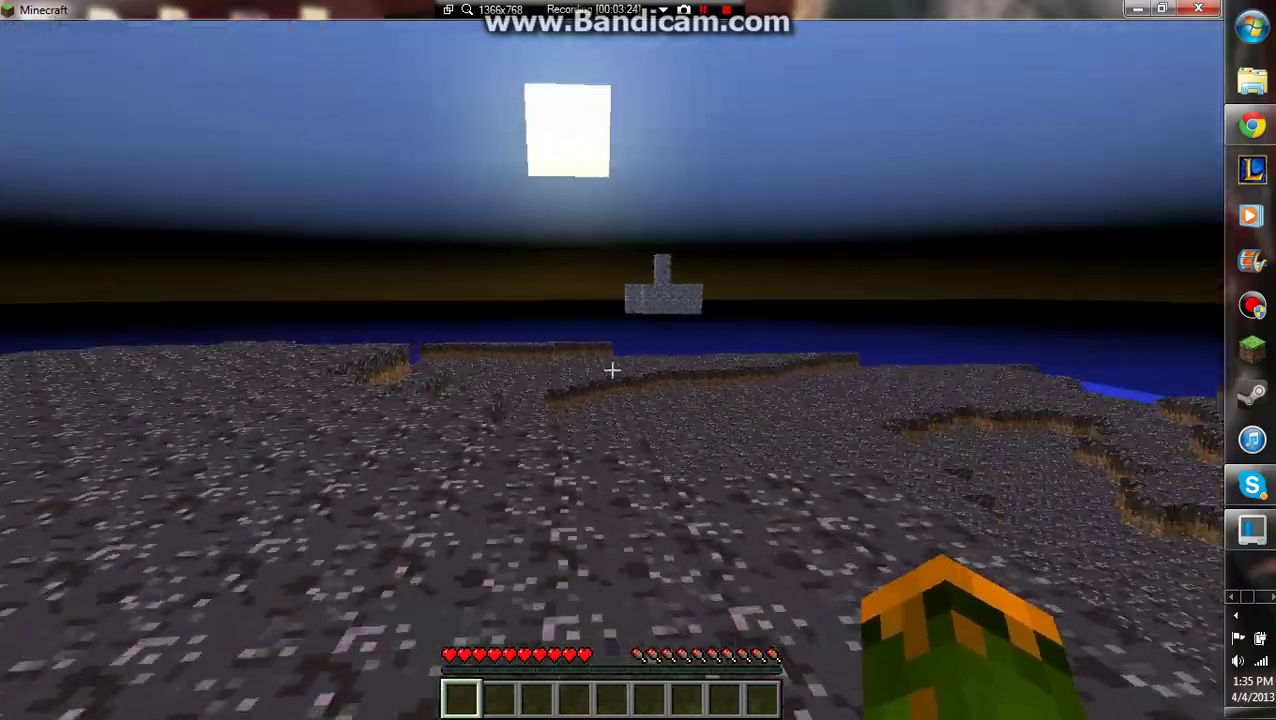
{"action": "key", "text": "w"}
{"action": "mouse_move", "coordinate": [612, 370]}
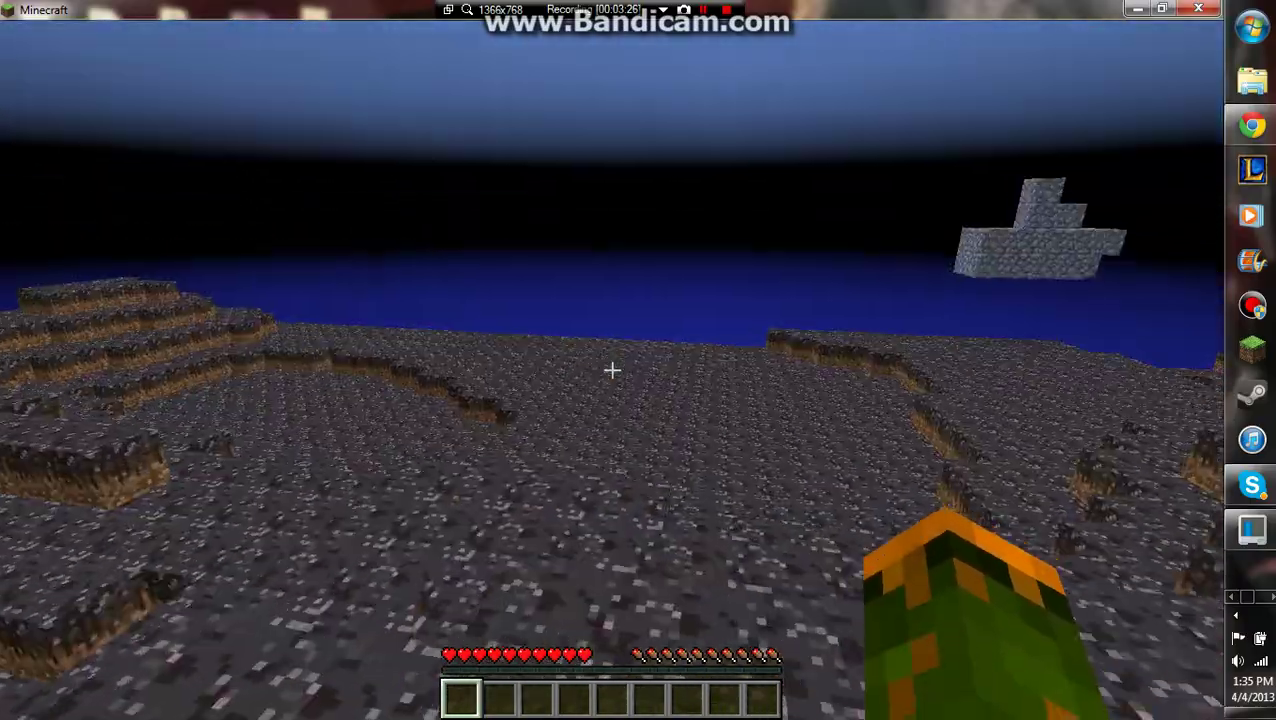
{"action": "key", "text": "w"}
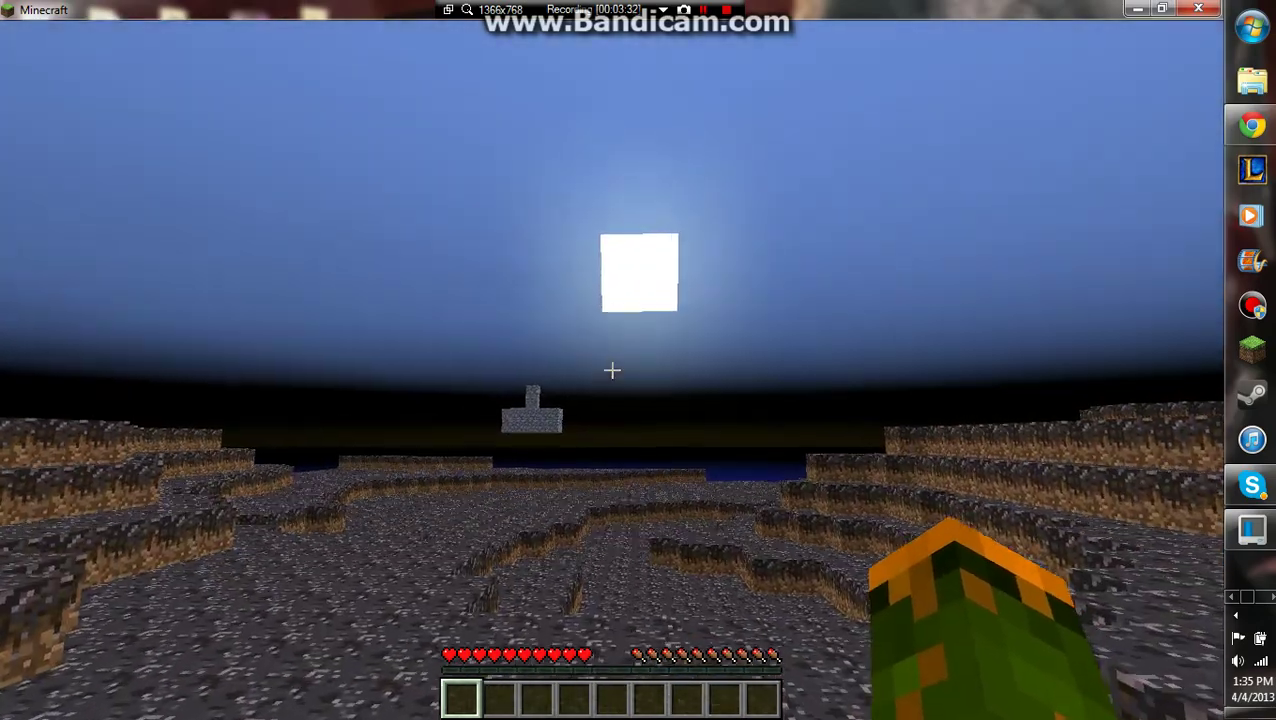
{"action": "key", "text": "w"}
{"action": "key", "text": "space"}
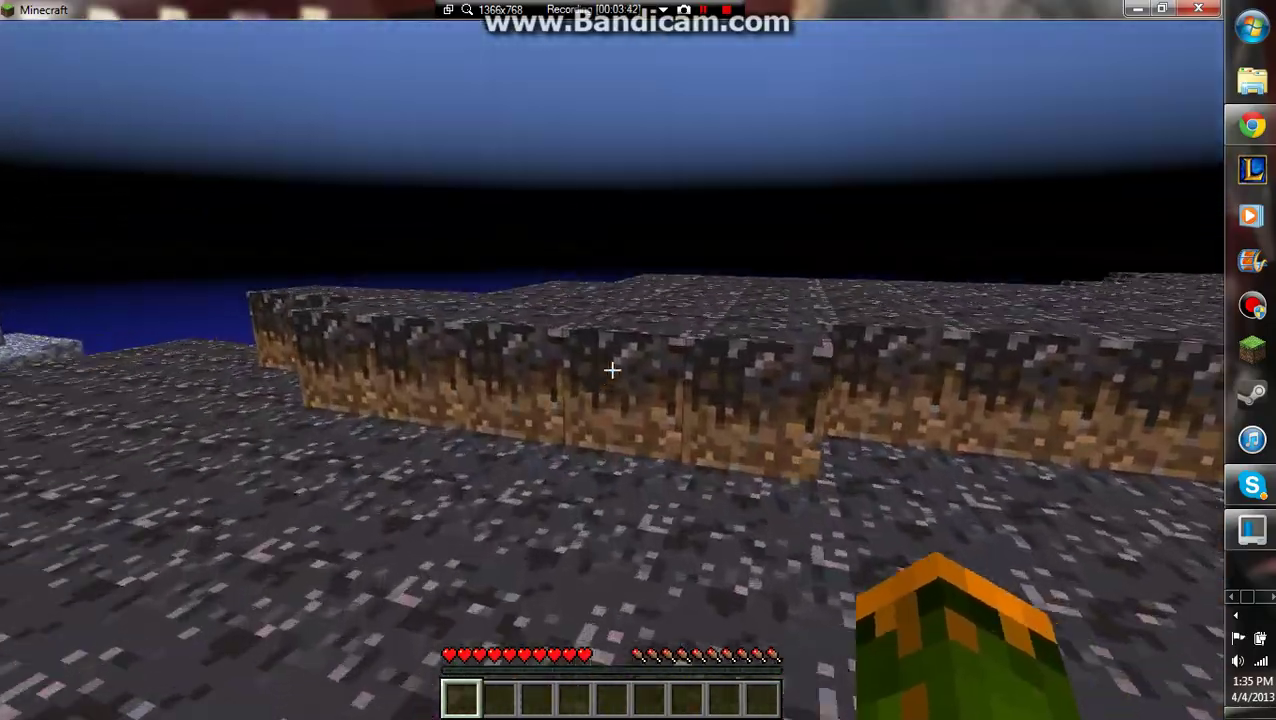
{"action": "key", "text": "w"}
{"action": "key", "text": "space"}
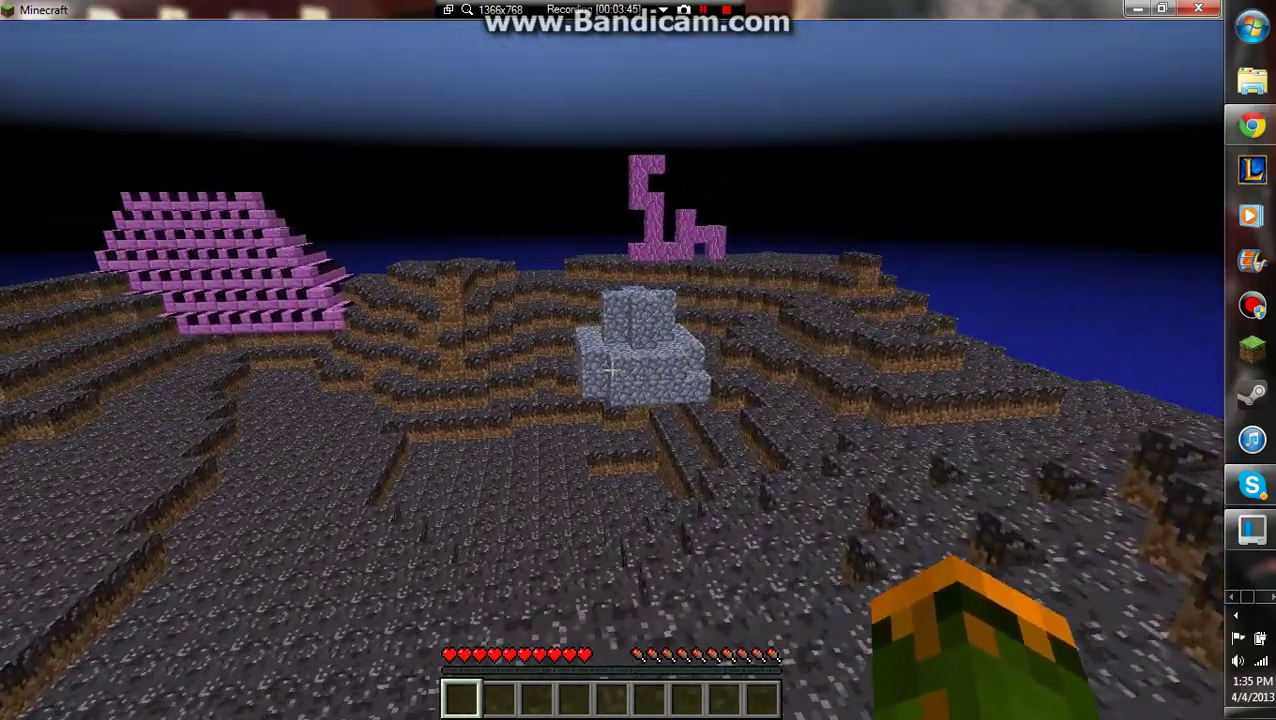
Walk towards the pink brick pyramid, then past the stone-topped purple trunk to the nearby pond
{"action": "key", "text": "w"}
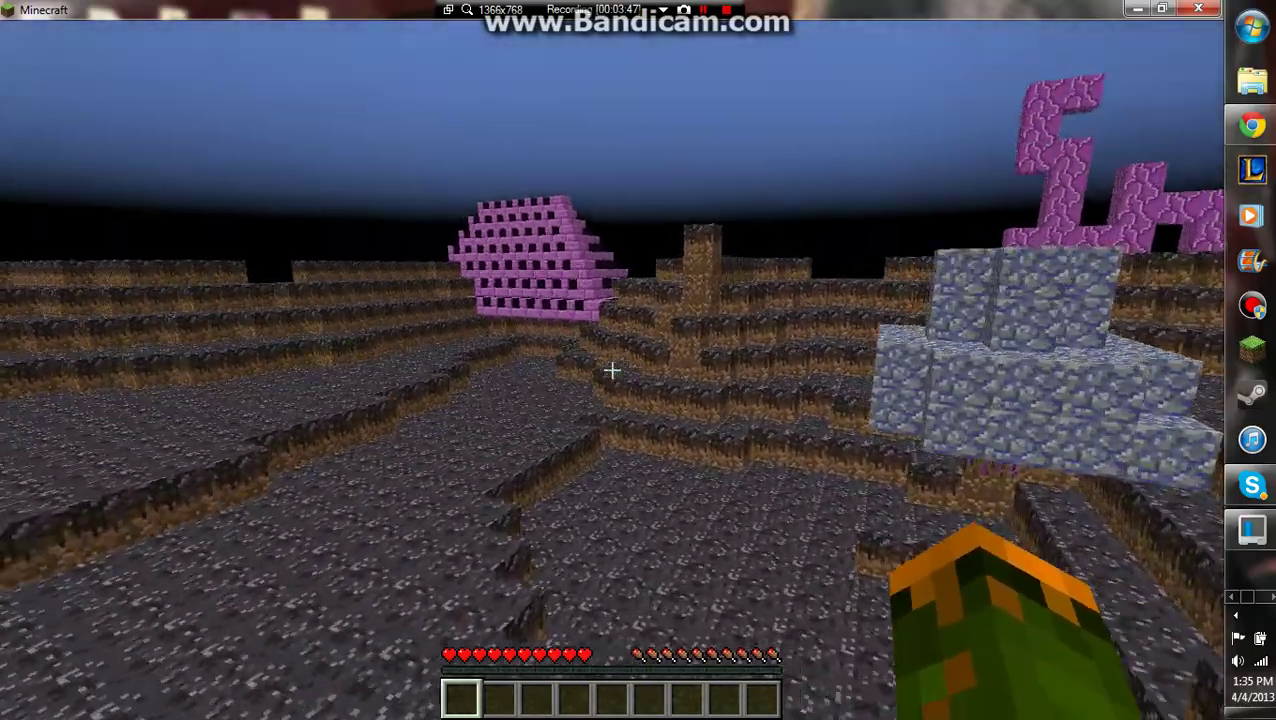
{"action": "left_click", "coordinate": [612, 370]}
{"action": "key", "text": "w"}
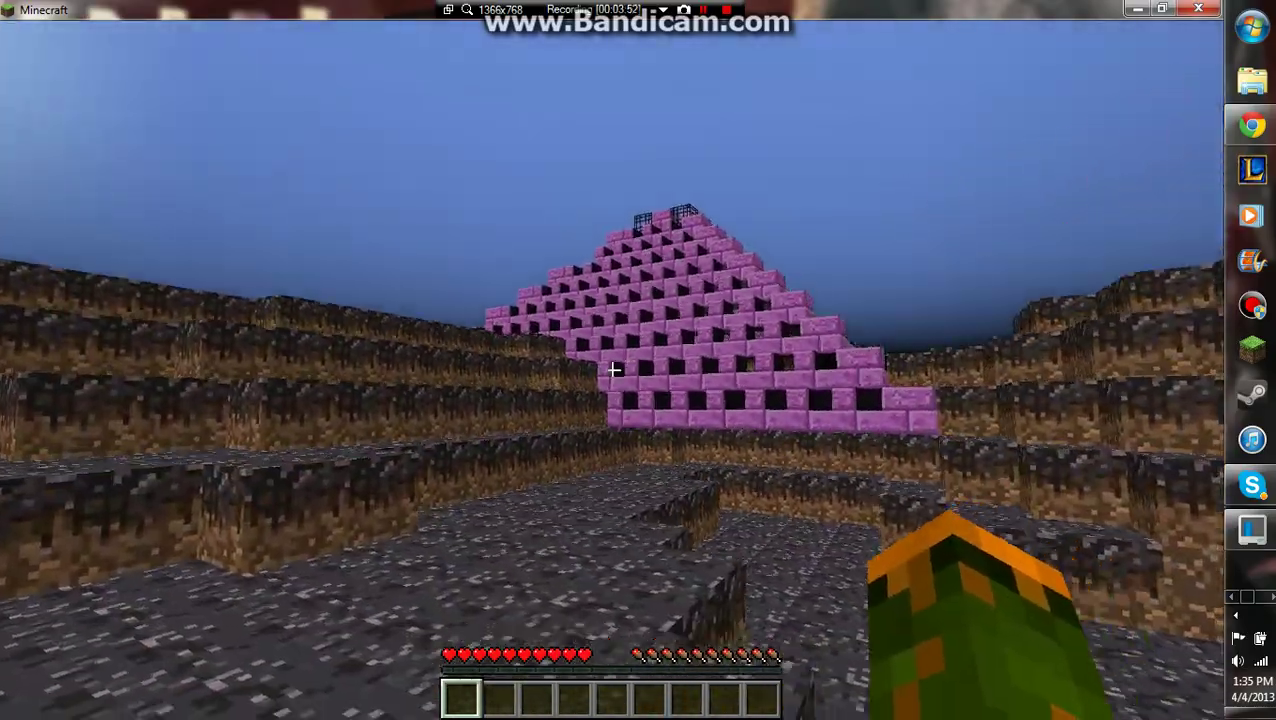
{"action": "key", "text": "w"}
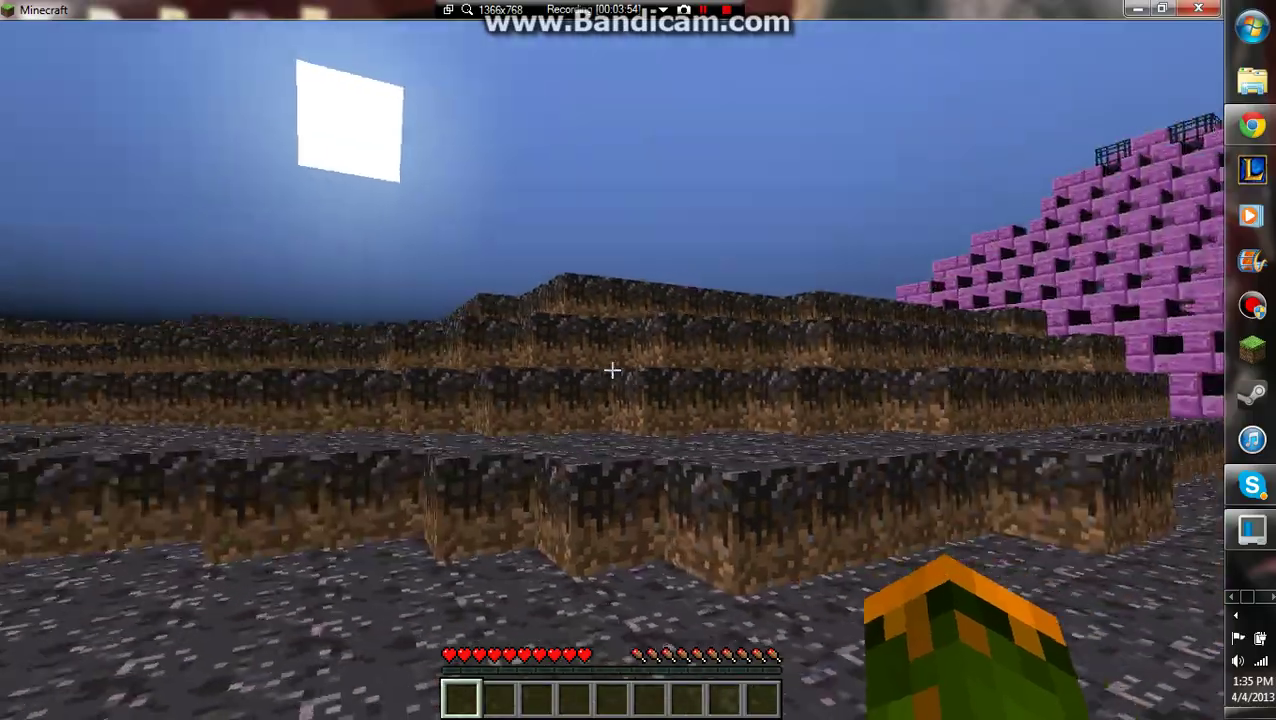
{"action": "key", "text": "w"}
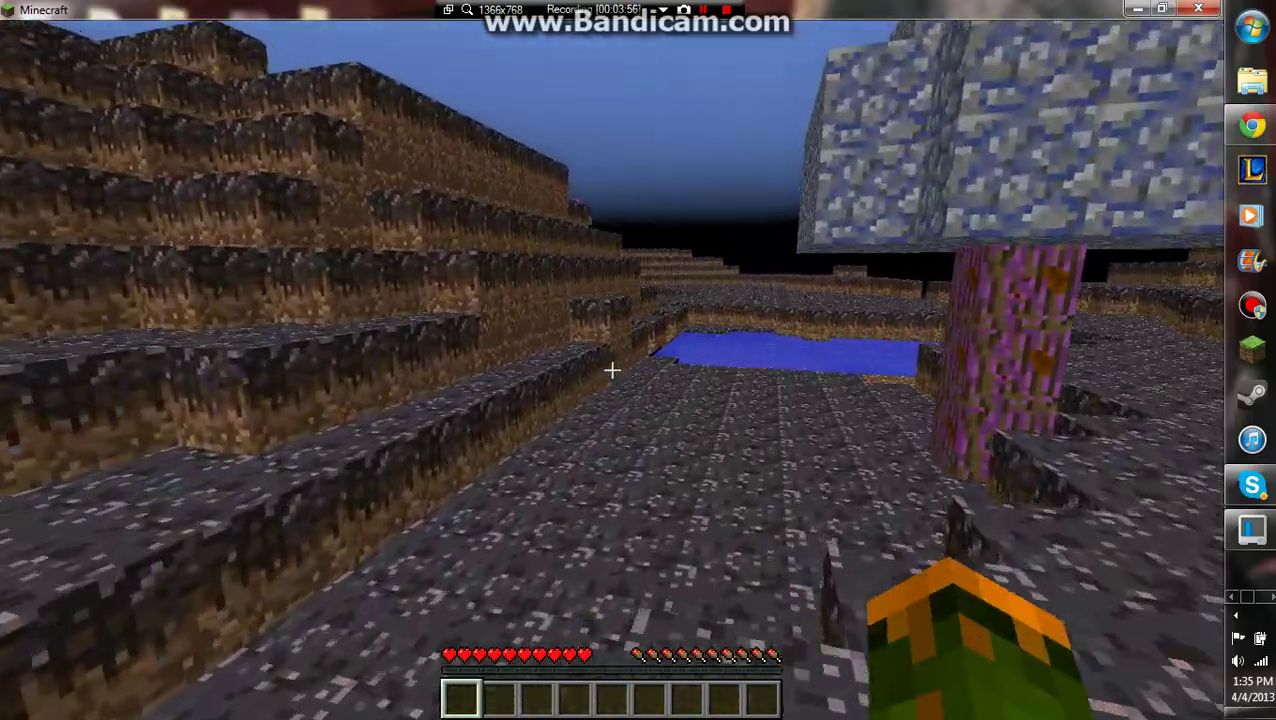
{"action": "key", "text": "w"}
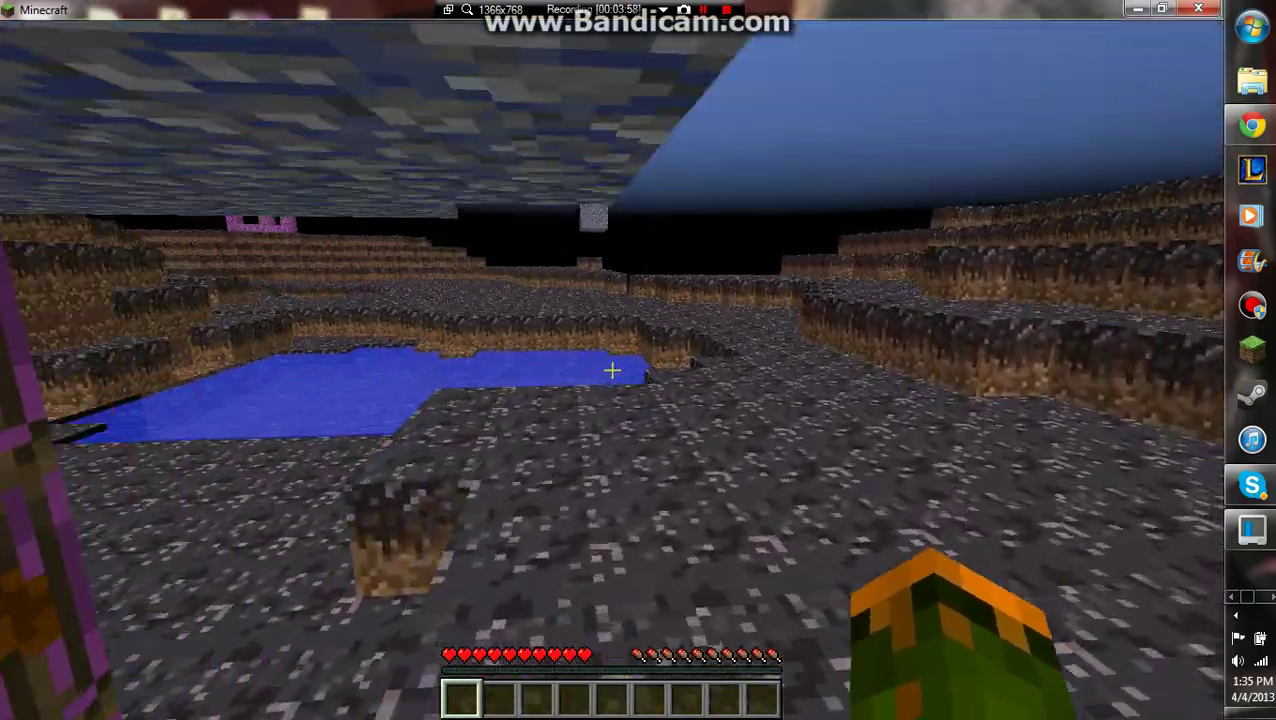